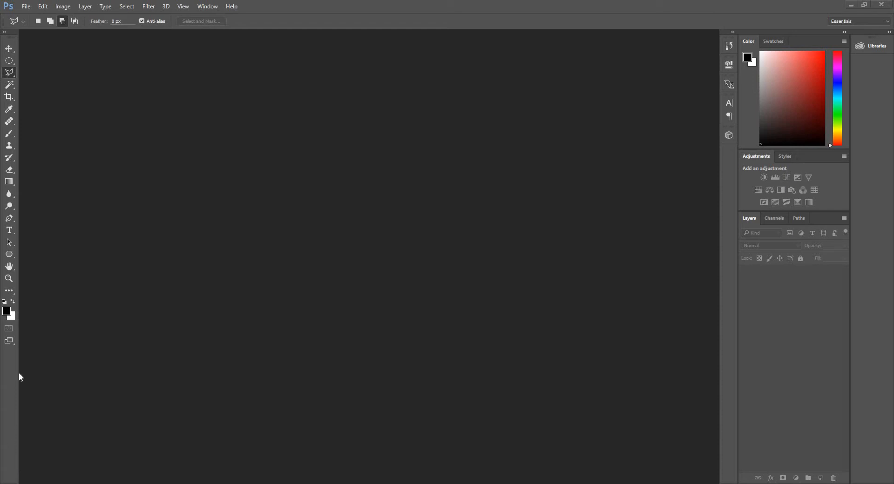
- Open the pexels-photo-414548 desk photo and the "low qualitty" grass photo from the Pictures folder
click(26, 7)
click(48, 29)
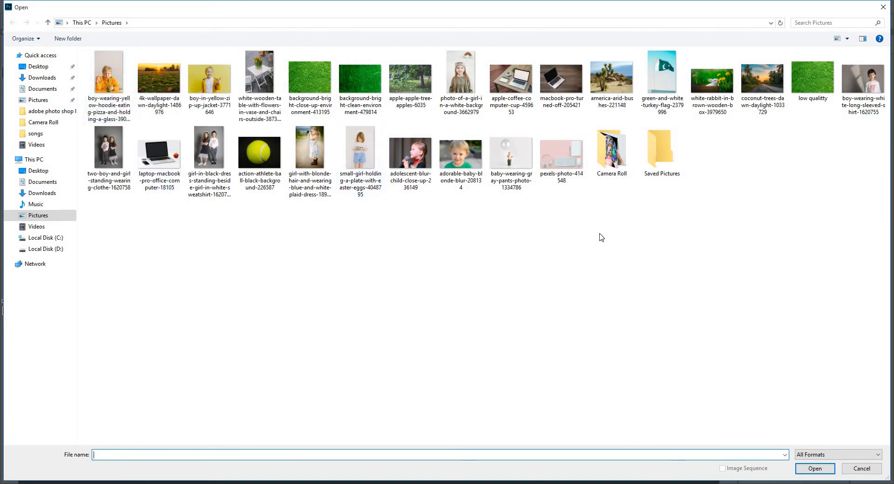
double_click(554, 182)
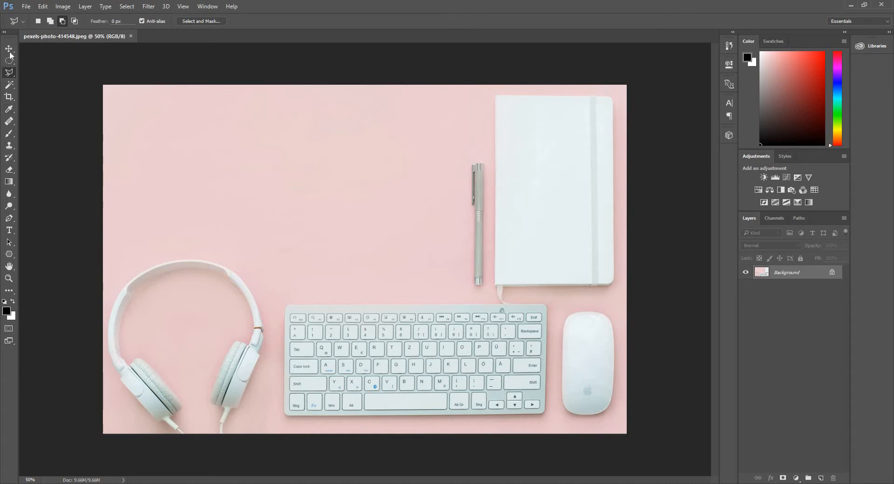
click(26, 6)
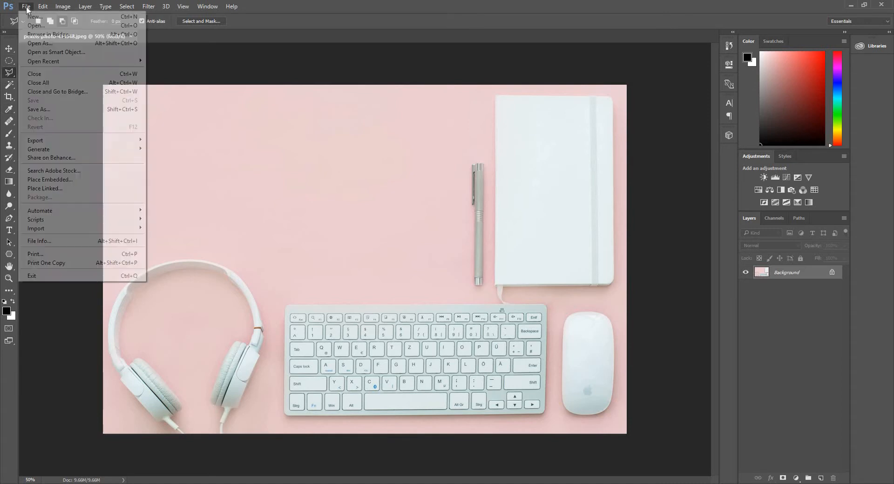
click(41, 28)
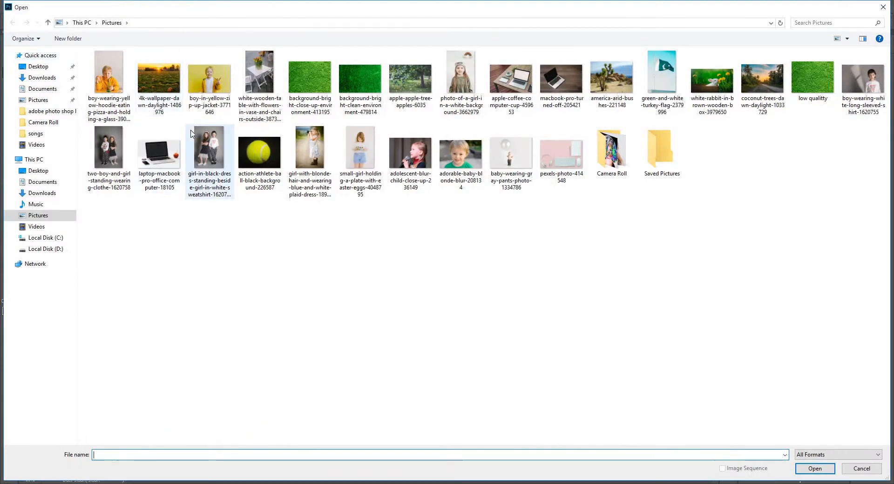
double_click(813, 77)
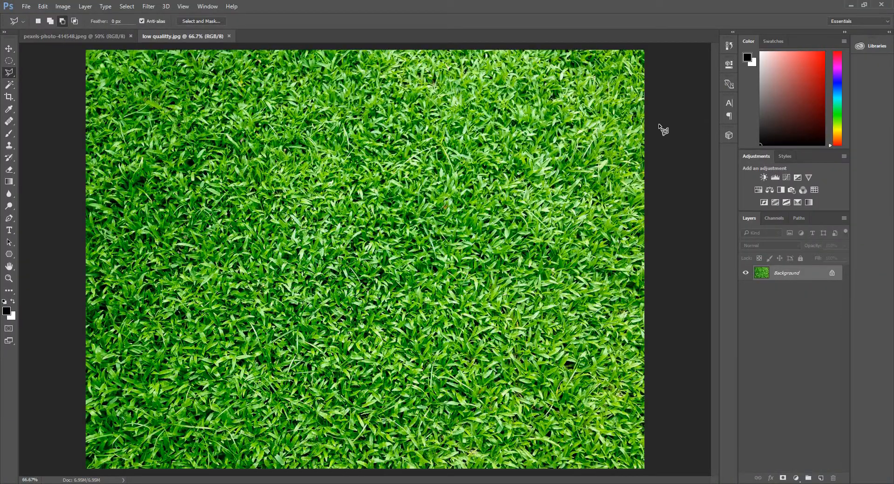
- Compare the desk photo and the grass photo by switching between the two documents, ending on the desk photo
click(122, 38)
click(172, 37)
click(102, 38)
click(171, 37)
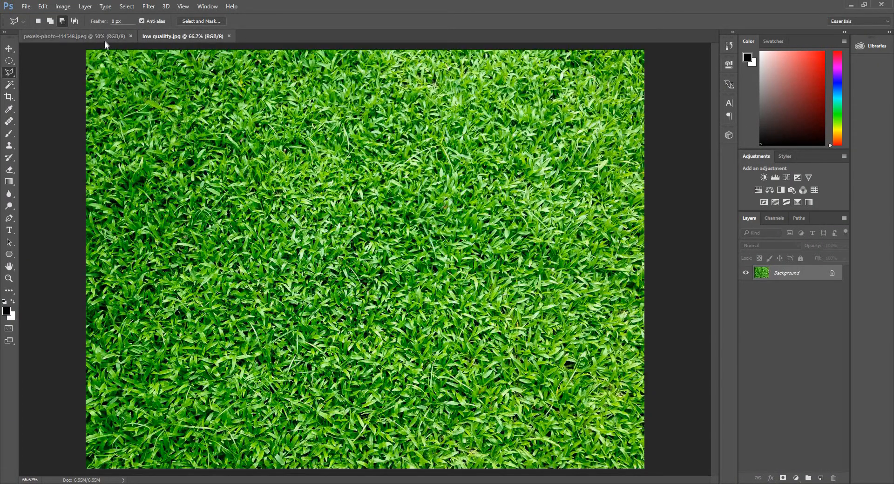
click(105, 38)
click(173, 38)
click(109, 38)
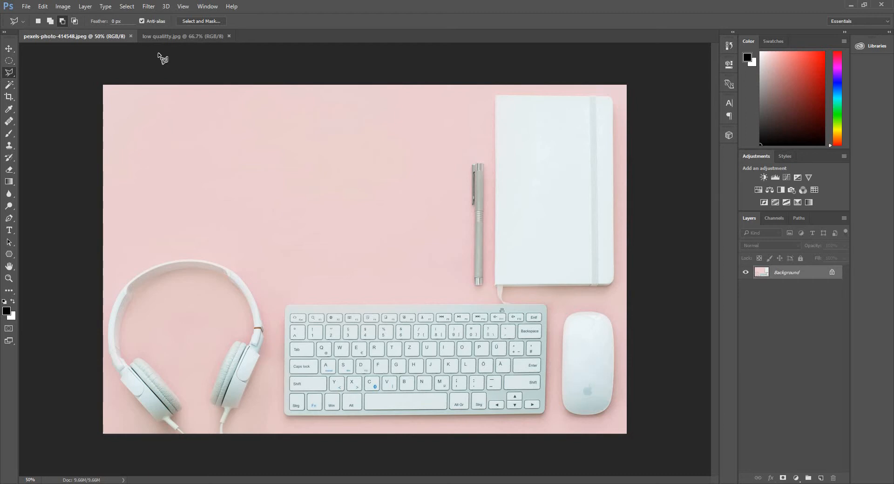
click(166, 36)
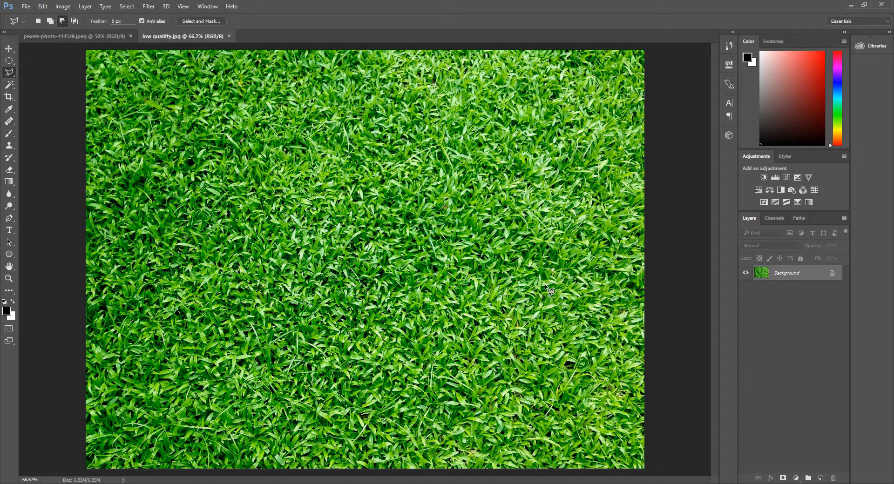
click(111, 36)
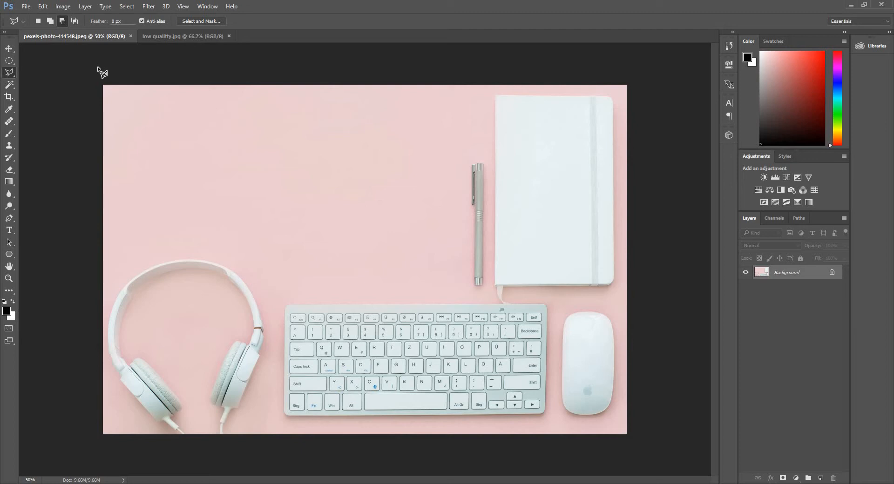
- Trace a closed freehand selection around the white computer mouse in the desk photo with the Lasso Tool
right_click(11, 74)
click(41, 73)
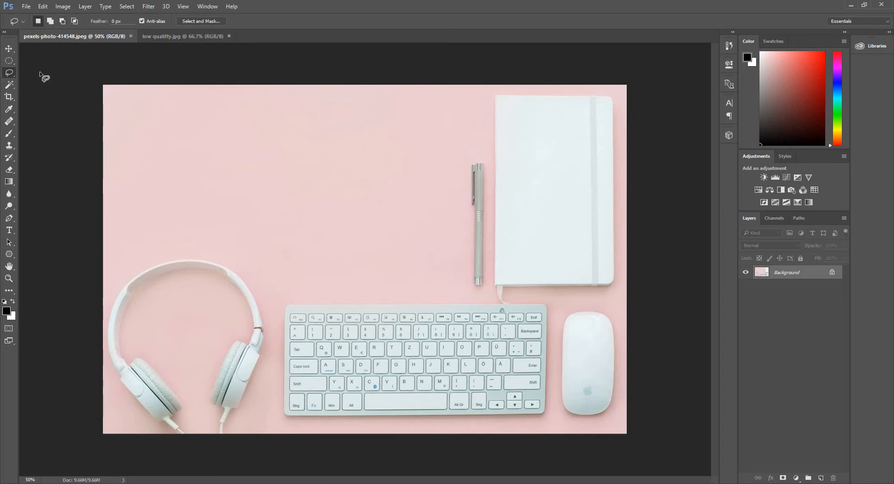
right_click(11, 74)
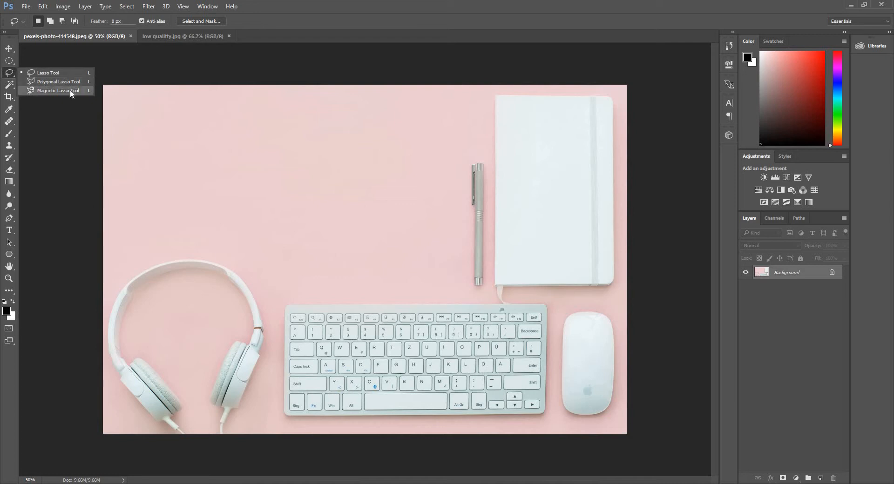
click(47, 73)
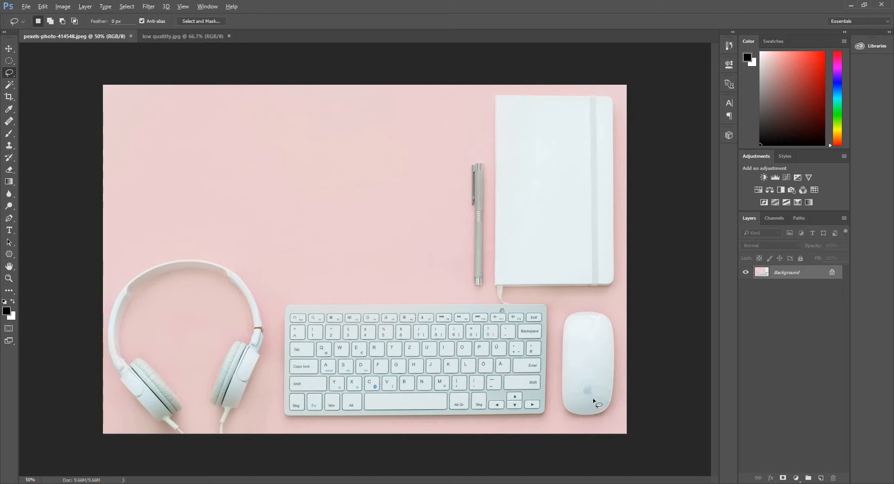
key(ctrl+plus)
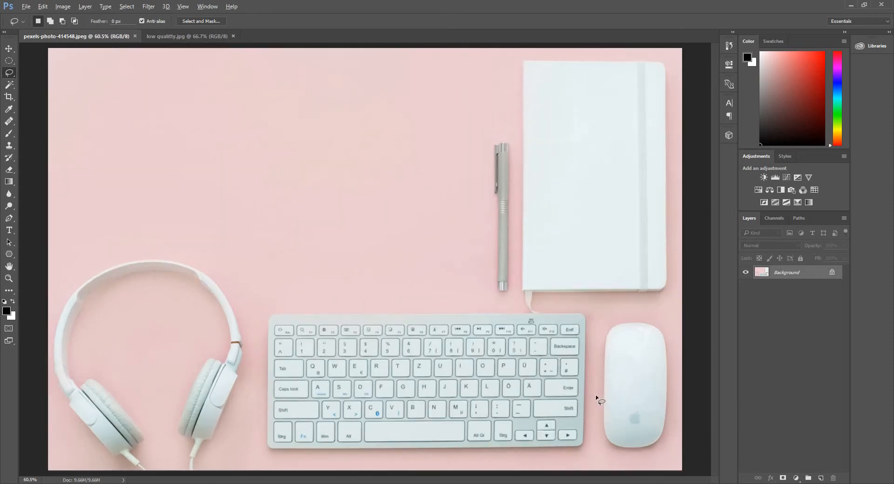
scroll(596, 393, up, 10)
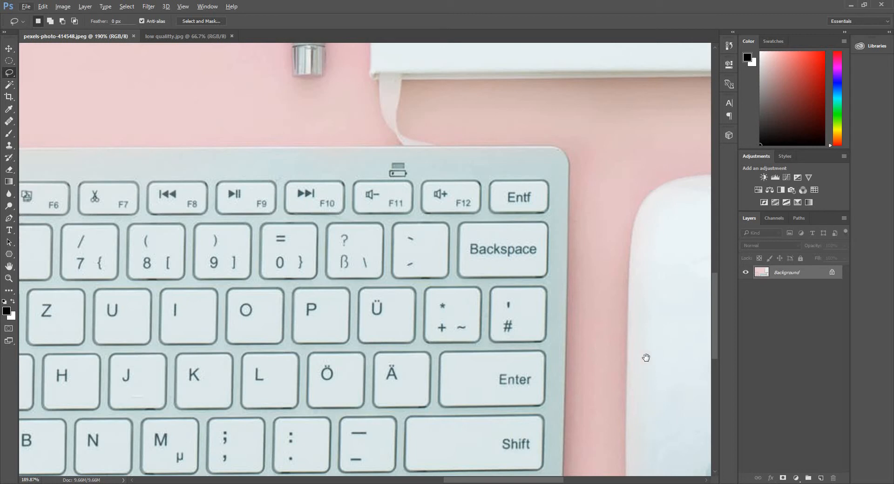
drag(609, 331, 307, 244)
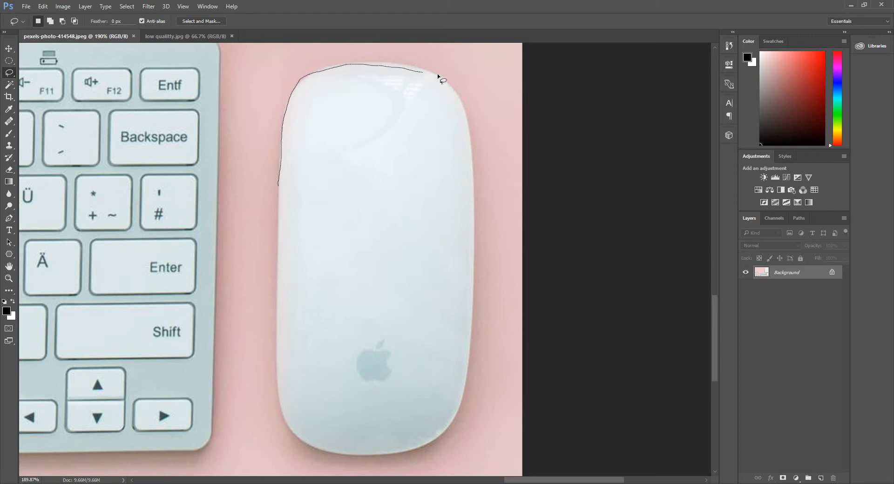
drag(458, 94, 466, 113)
drag(475, 307, 470, 348)
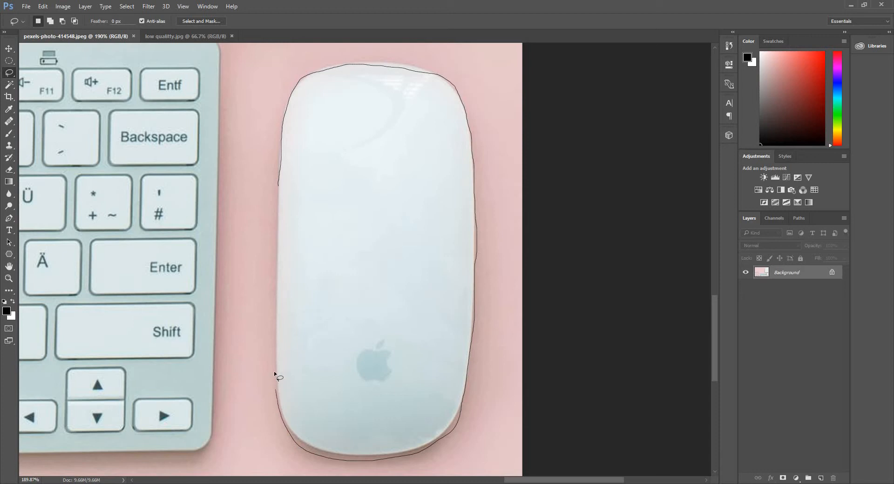
drag(284, 246, 278, 184)
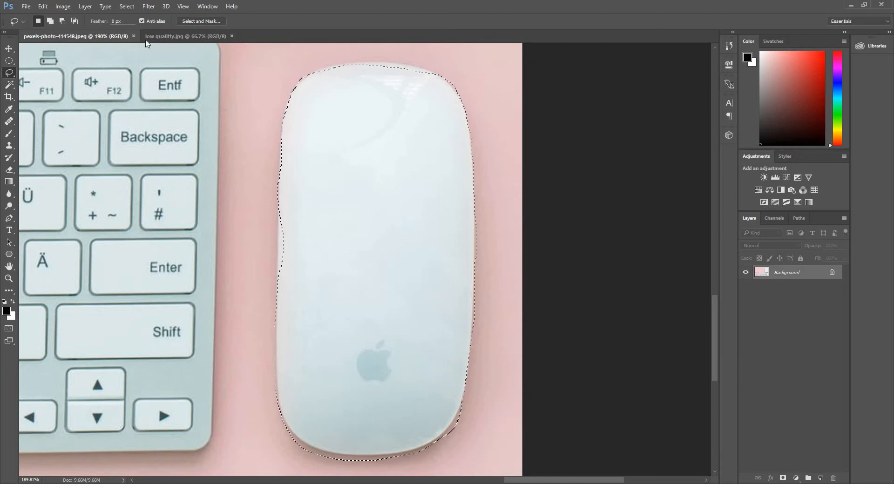
- Copy the selected mouse into the grass image as a new layer and inspect its cut-out edges up close
click(186, 36)
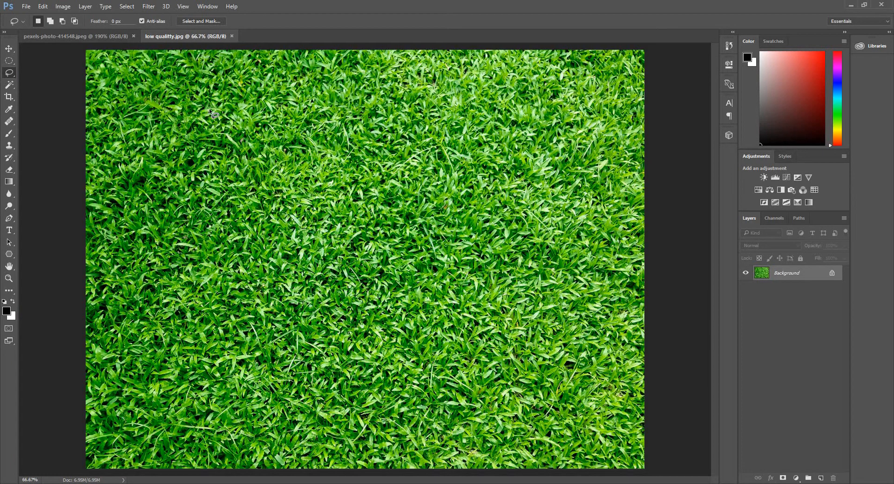
key(ctrl+v)
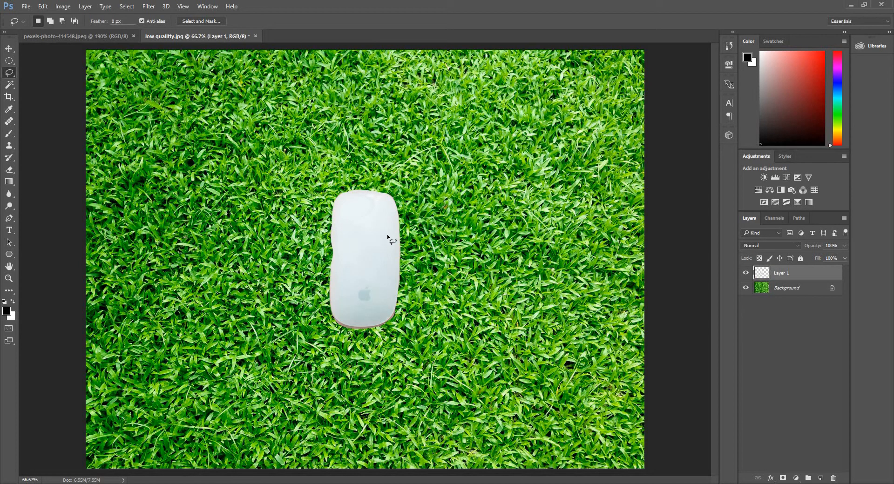
scroll(387, 235, up, 10)
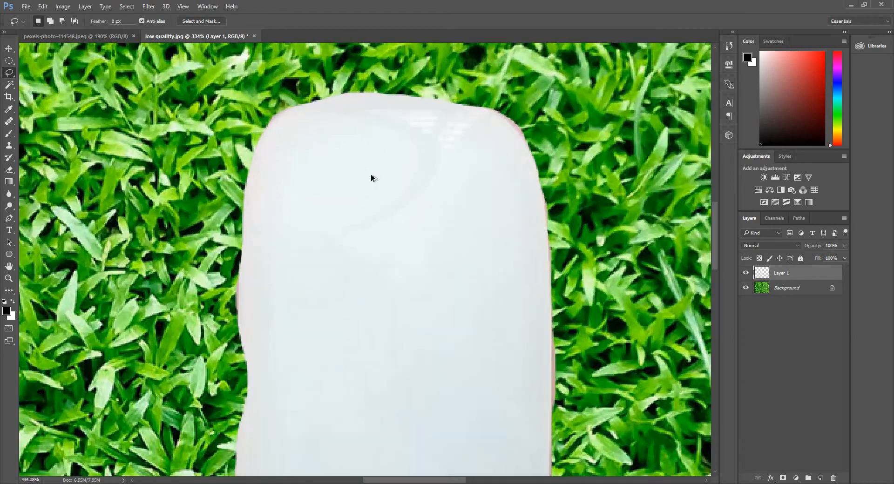
scroll(370, 177, down, 2)
scroll(385, 269, down, 5)
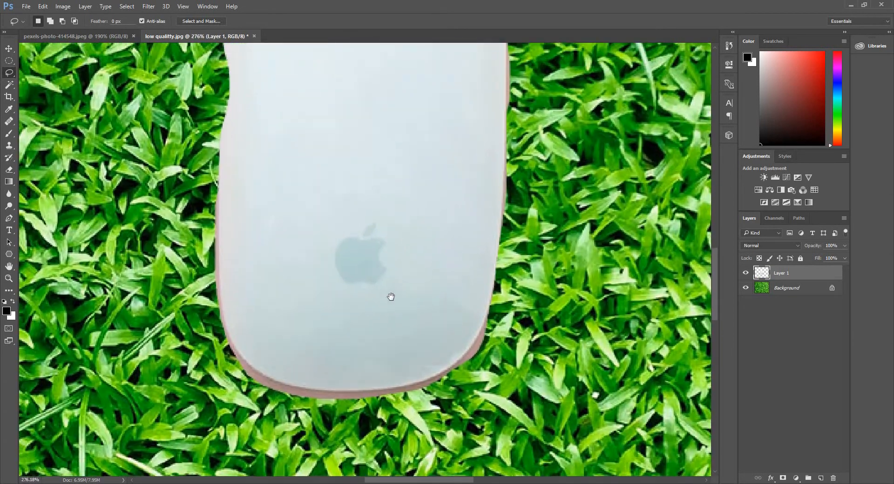
scroll(379, 277, up, 6)
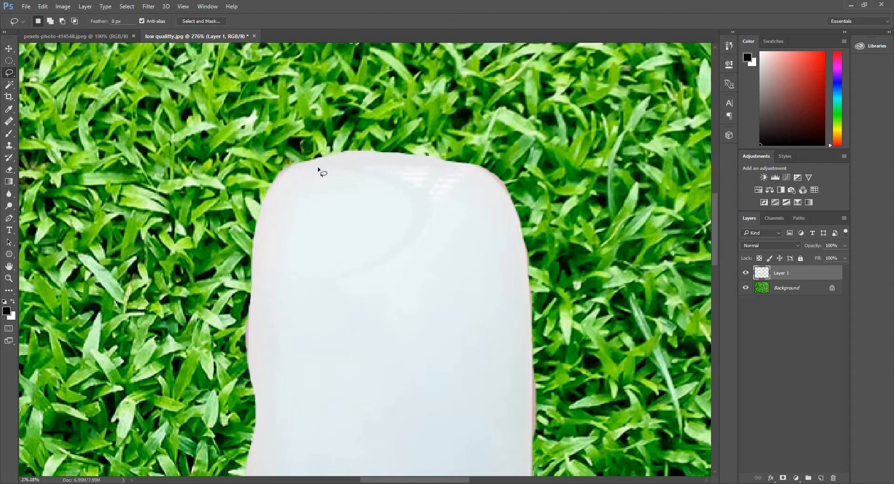
scroll(292, 173, down, 2)
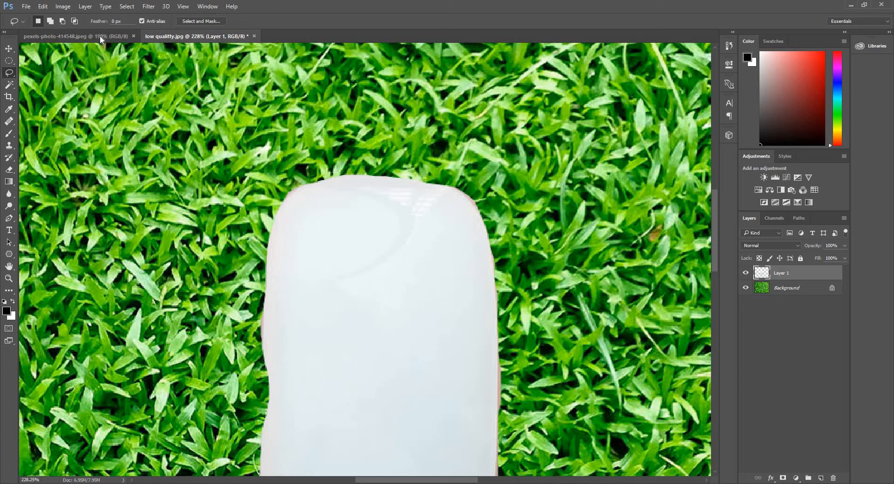
- Apply a Feather to the existing mouse selection in the desk photo
click(117, 40)
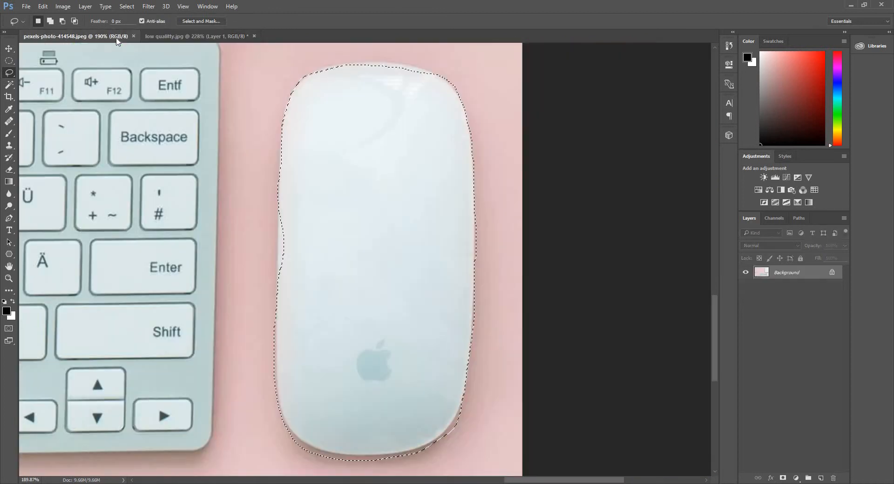
right_click(332, 123)
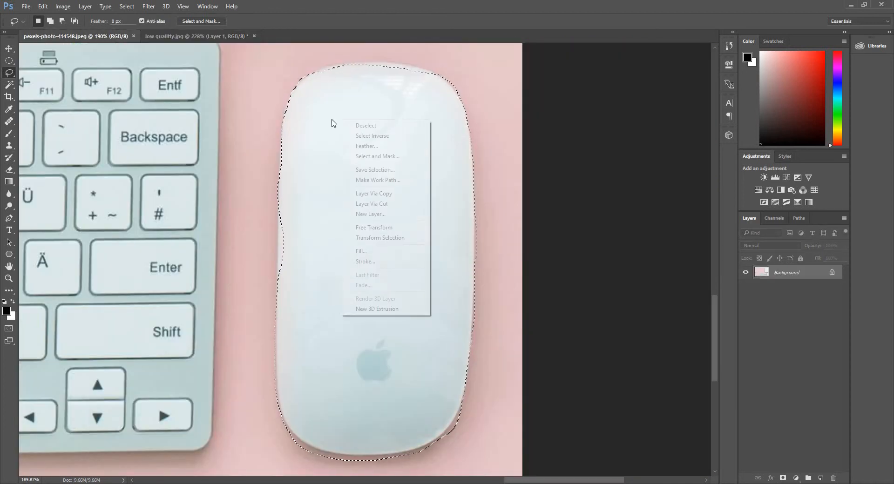
click(391, 150)
click(495, 165)
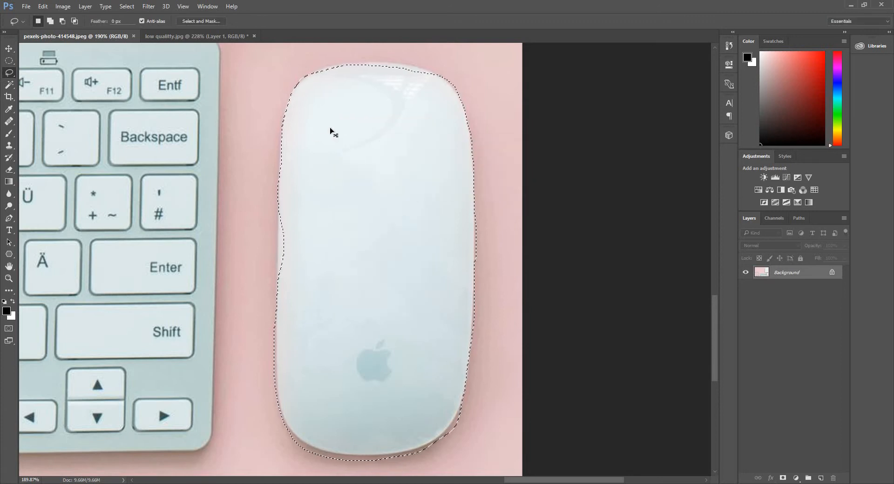
- Copy the feathered mouse into the grass image as another layer and move it to the right of the first cut-out
click(214, 37)
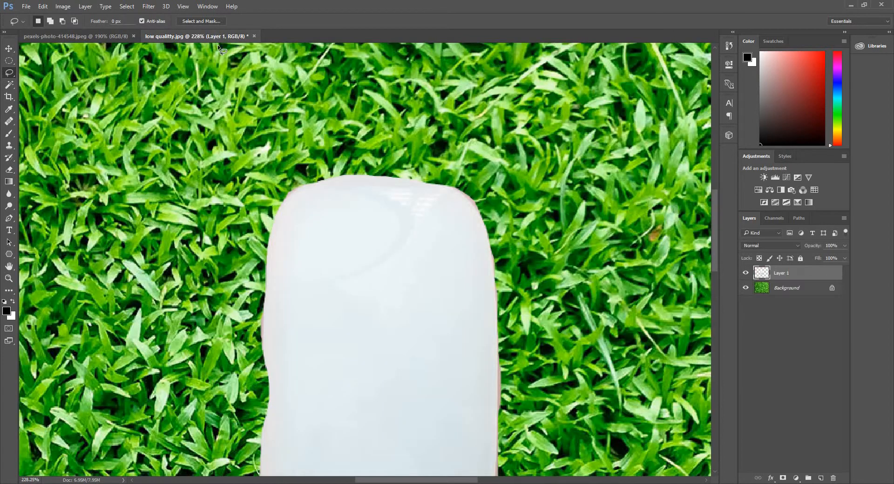
key(ctrl+v)
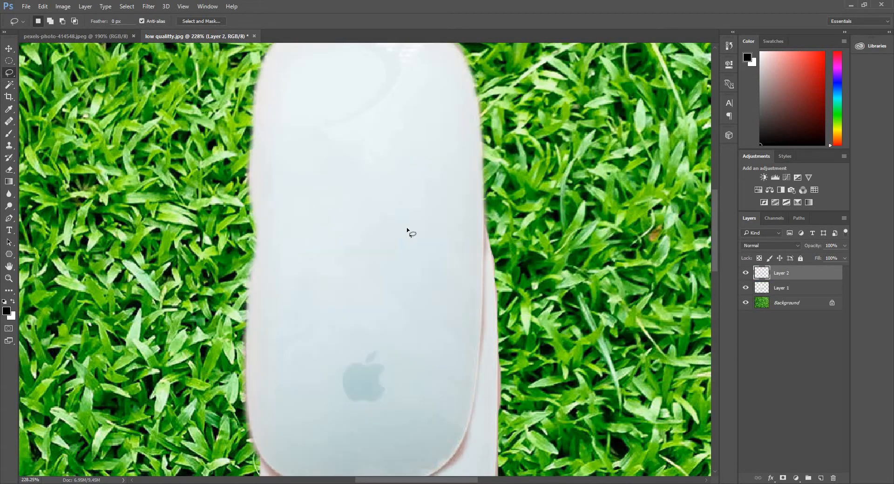
key(v)
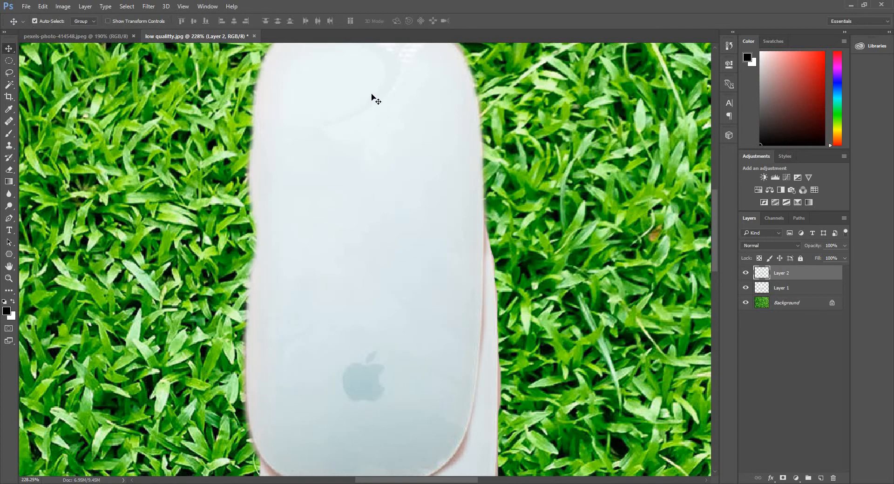
drag(362, 86, 611, 251)
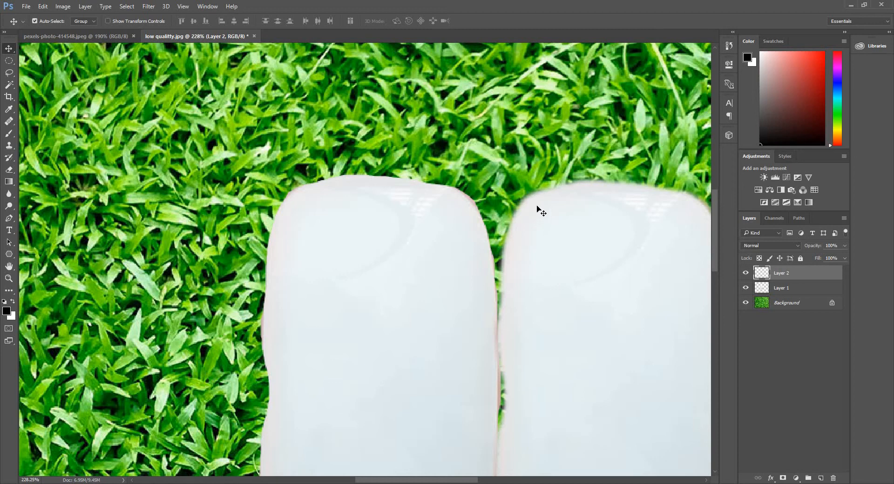
scroll(441, 174, down, 5)
scroll(441, 173, down, 1)
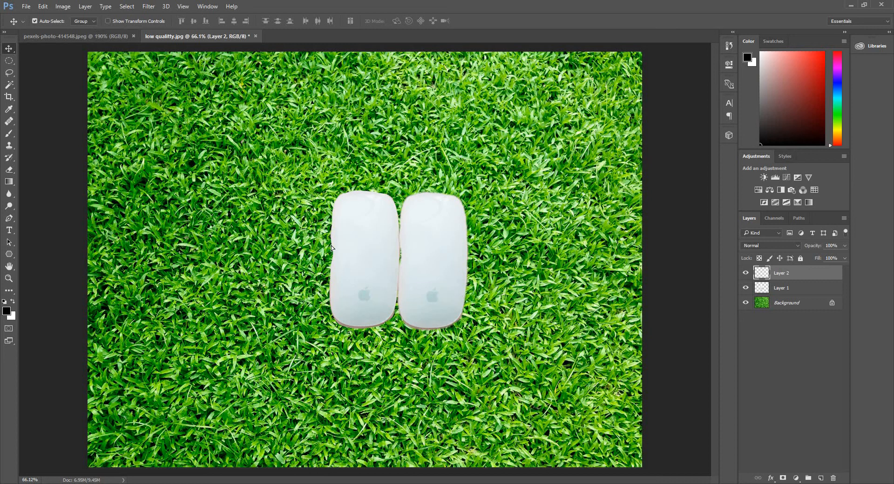
- Rearrange the two mouse cut-outs near the middle of the grass, side by side at matching height with a wide gap between them
drag(352, 214, 216, 182)
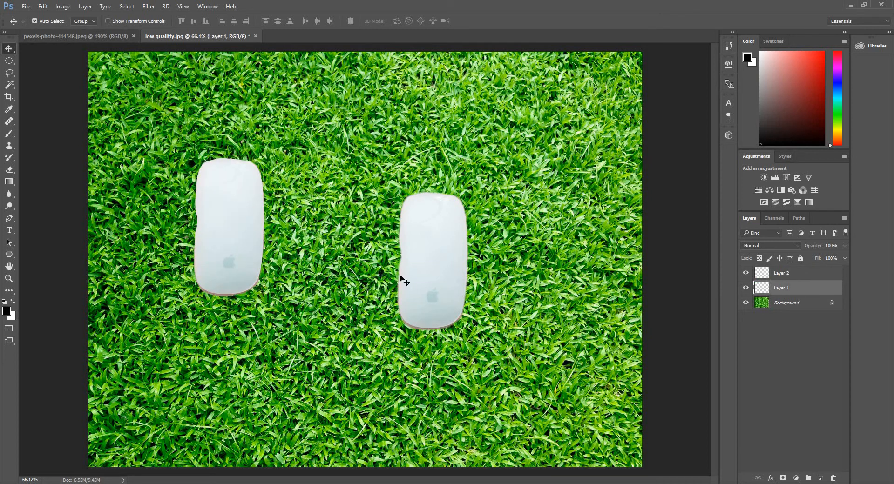
drag(427, 247, 537, 261)
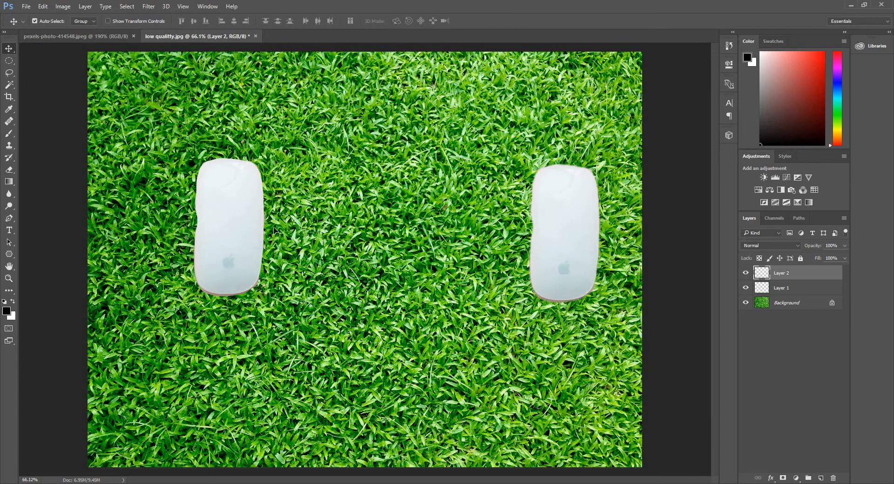
drag(253, 235, 392, 241)
drag(581, 256, 463, 251)
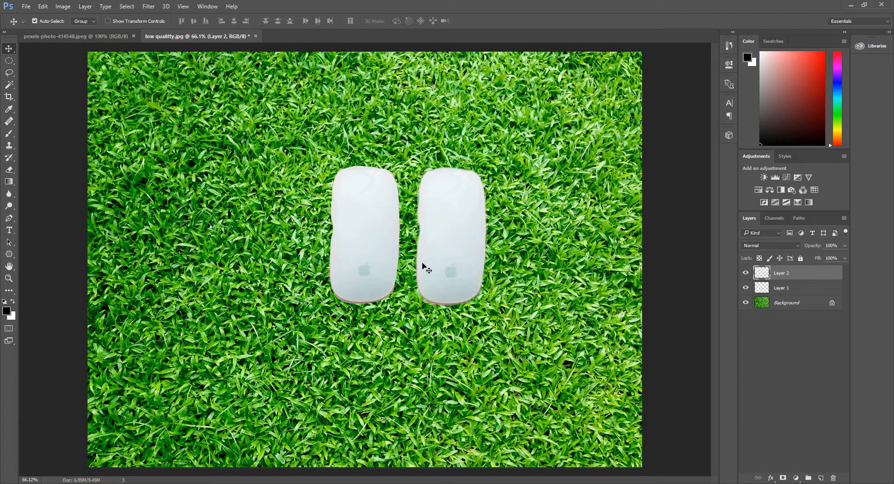
drag(357, 241, 307, 219)
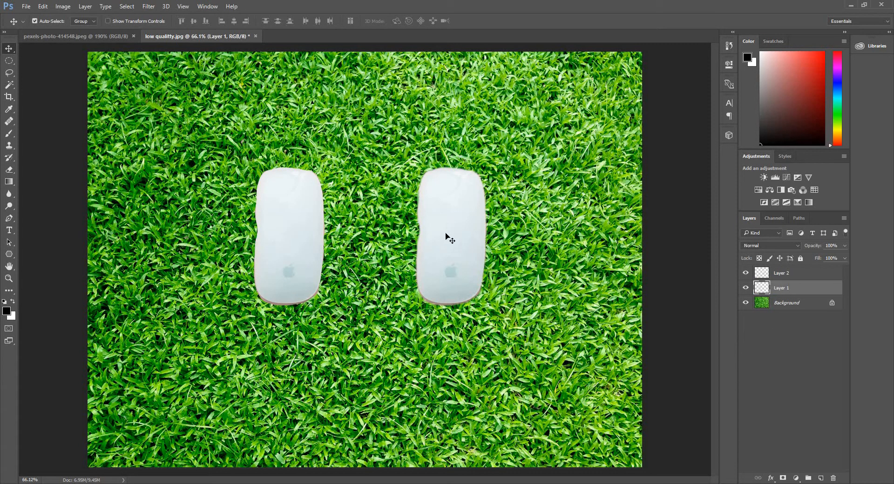
- Move the two mouse cut-outs closer to the middle of the grass, keeping a clear gap between them
drag(465, 238, 459, 227)
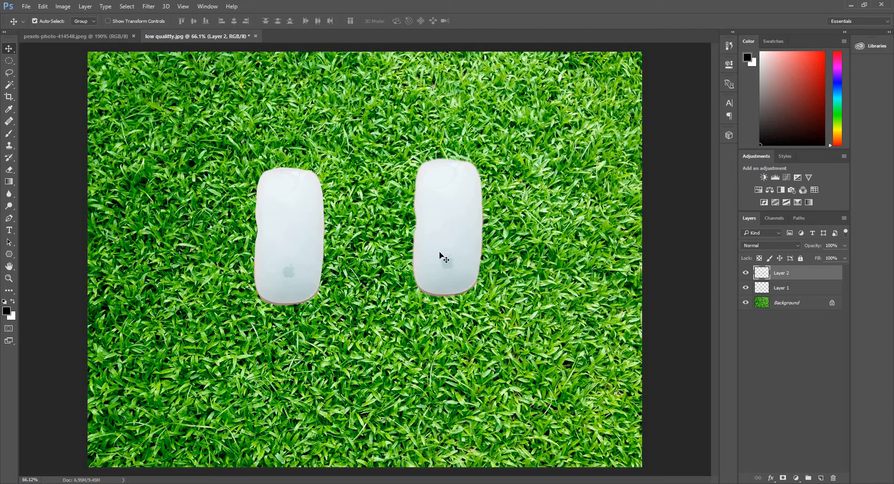
drag(455, 229, 465, 254)
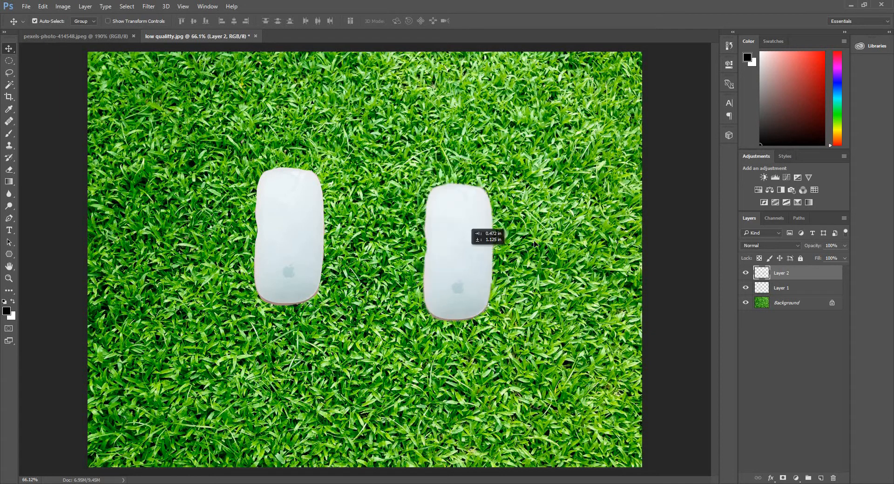
drag(534, 243, 450, 251)
drag(282, 220, 323, 232)
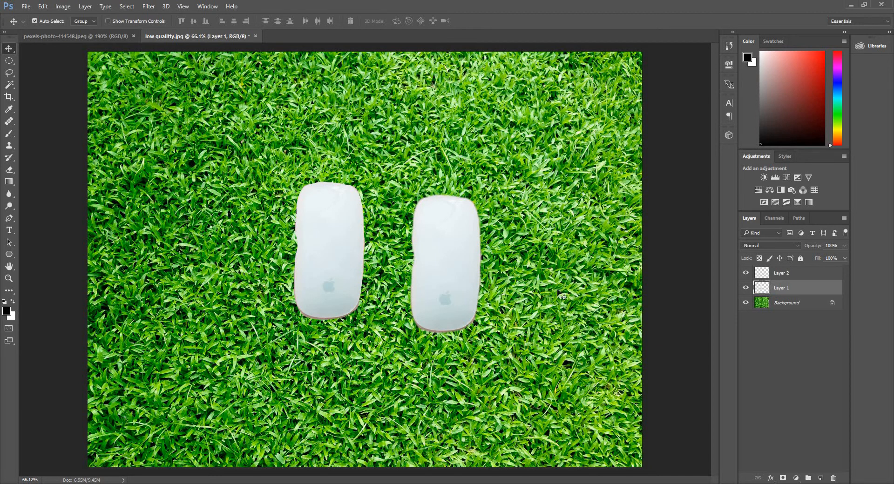
drag(442, 239, 486, 257)
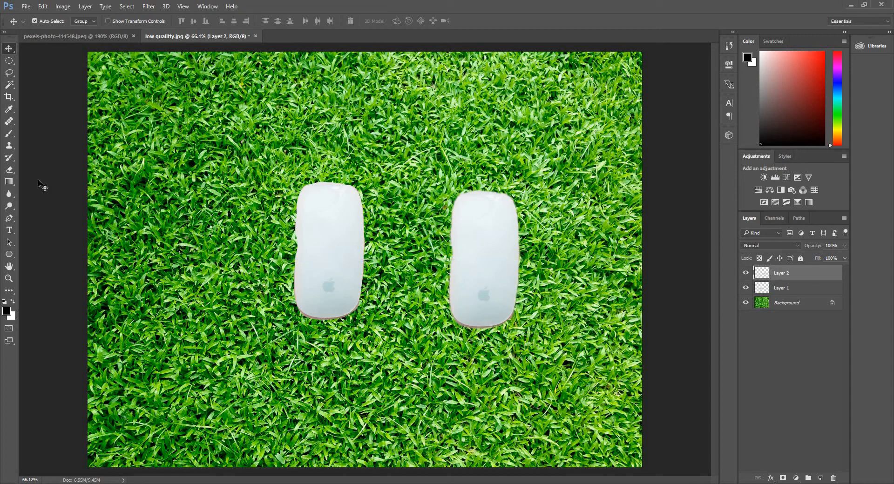
- Try erasing the mouse on Layer 2 and the mouse on Layer 1 separately, undoing each eraser stroke
key(e)
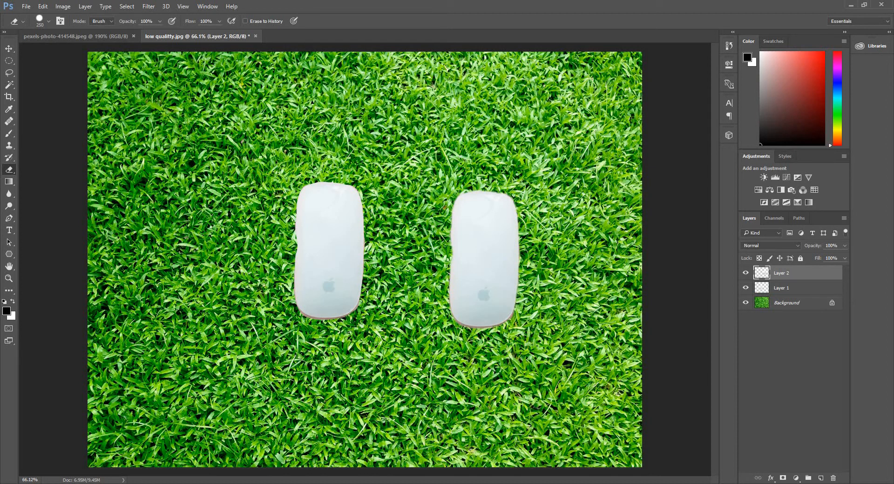
drag(487, 218, 471, 301)
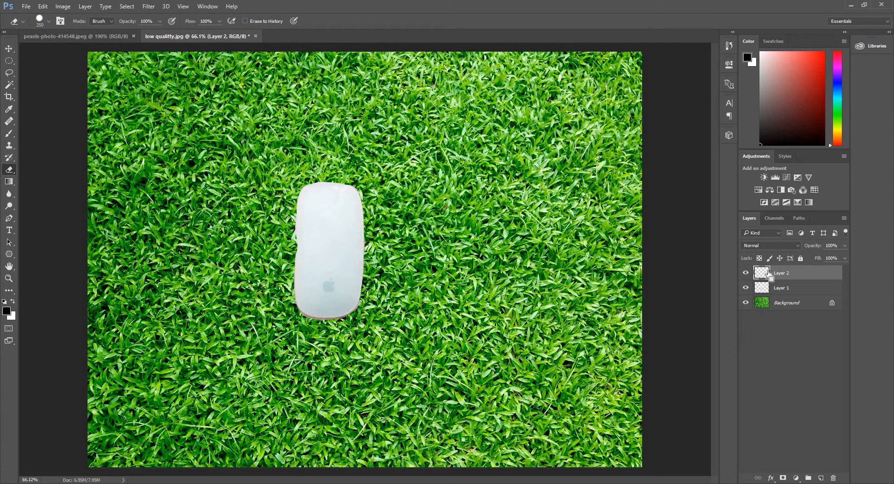
key(ctrl+z)
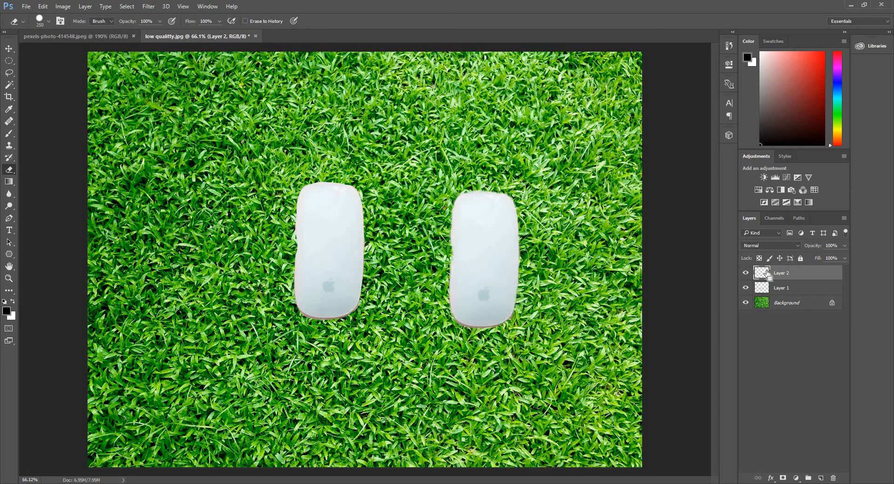
click(785, 291)
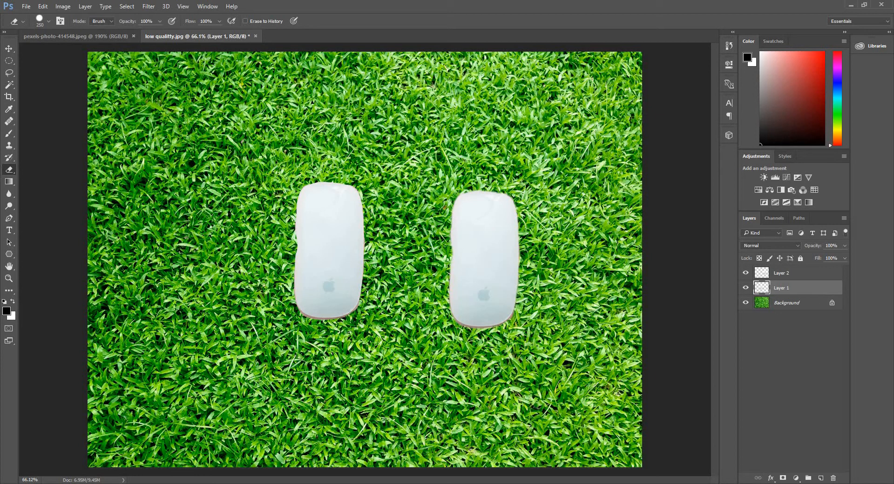
mouse_move(330, 205)
mouse_down()
mouse_move(342, 260)
mouse_move(321, 288)
mouse_move(325, 280)
mouse_up()
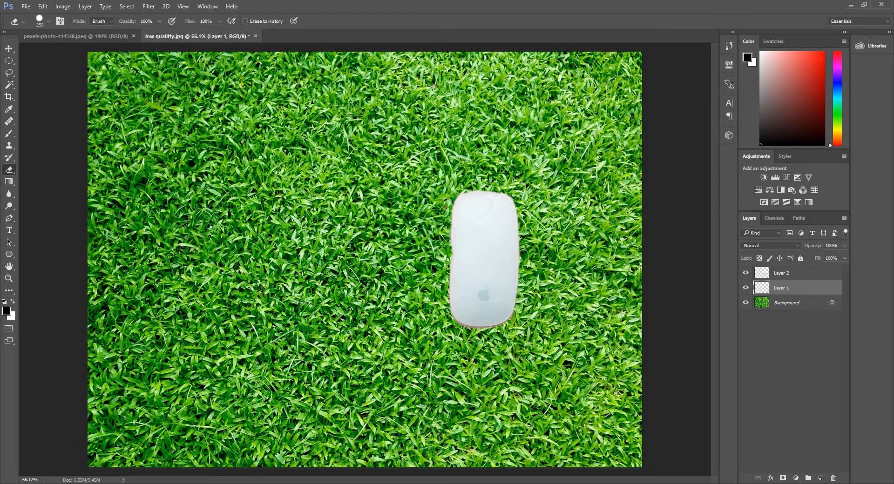
key(ctrl+z)
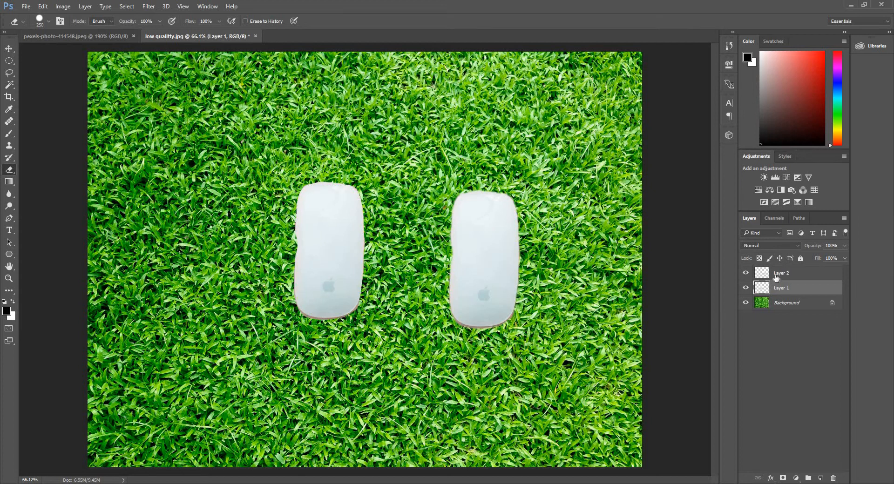
- Try erasing the grass on the Background layer around and beneath both mice, and undo the strokes
click(791, 306)
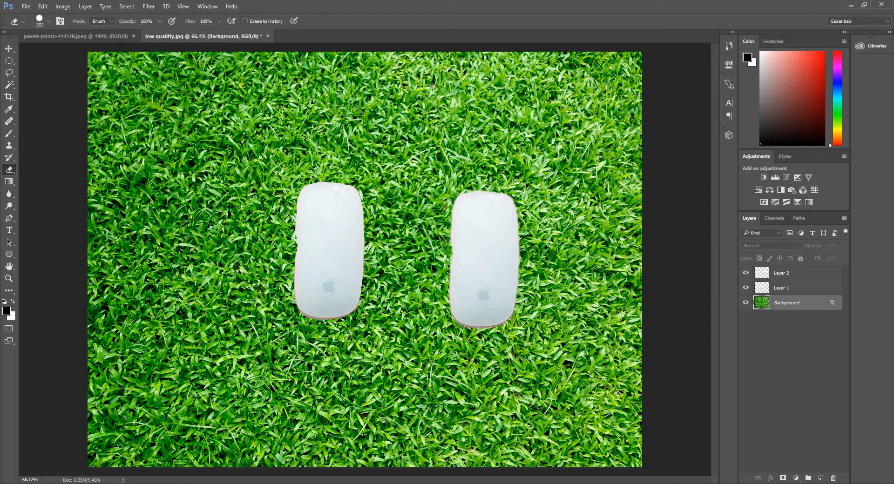
mouse_move(129, 118)
mouse_down()
mouse_move(254, 121)
mouse_move(298, 219)
mouse_move(401, 298)
mouse_move(521, 186)
mouse_move(475, 344)
mouse_move(363, 182)
mouse_up()
mouse_move(354, 326)
mouse_down()
mouse_move(310, 279)
mouse_move(298, 242)
mouse_up()
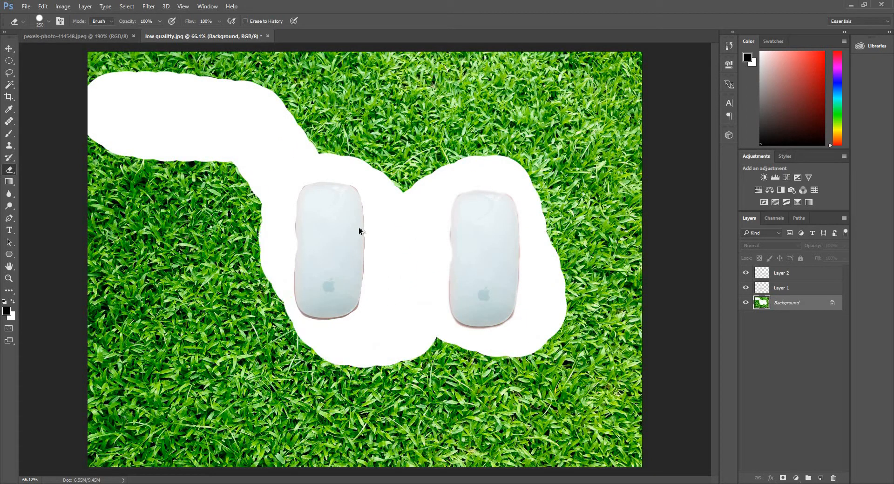
key(ctrl+z)
key(ctrl+alt+z)
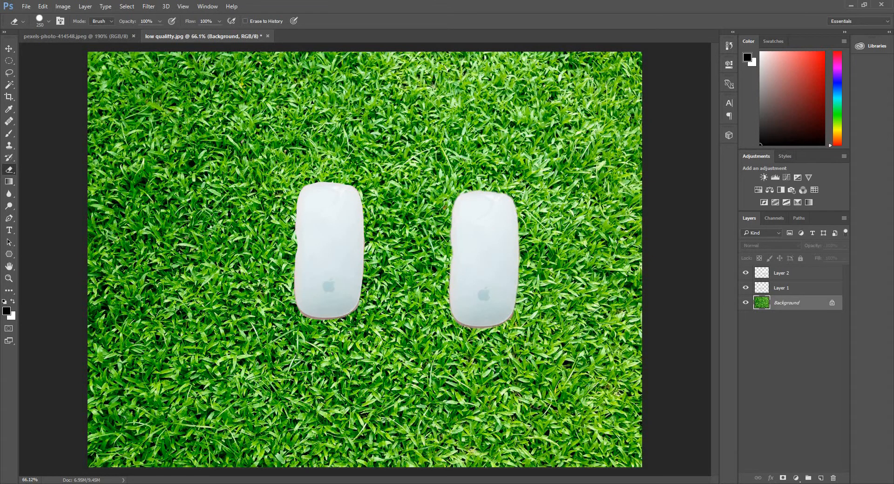
- Add a new layer above Layer 2 and brush a large black area over both mice
click(788, 275)
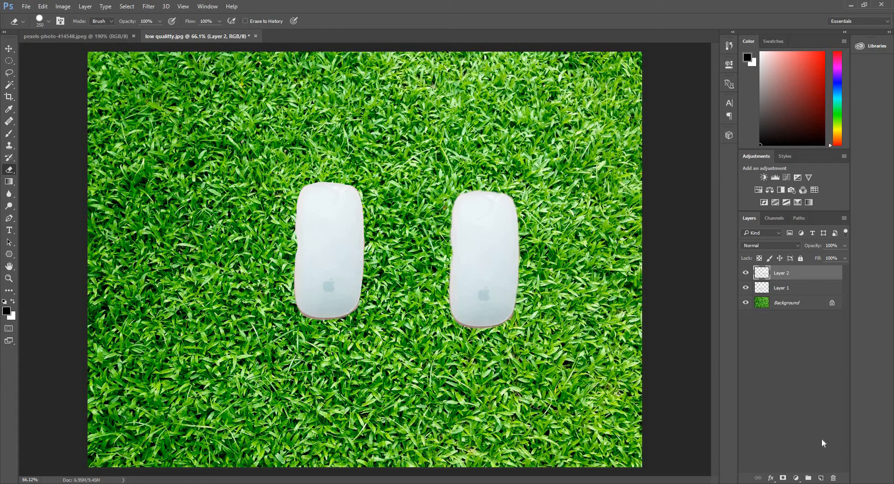
click(822, 479)
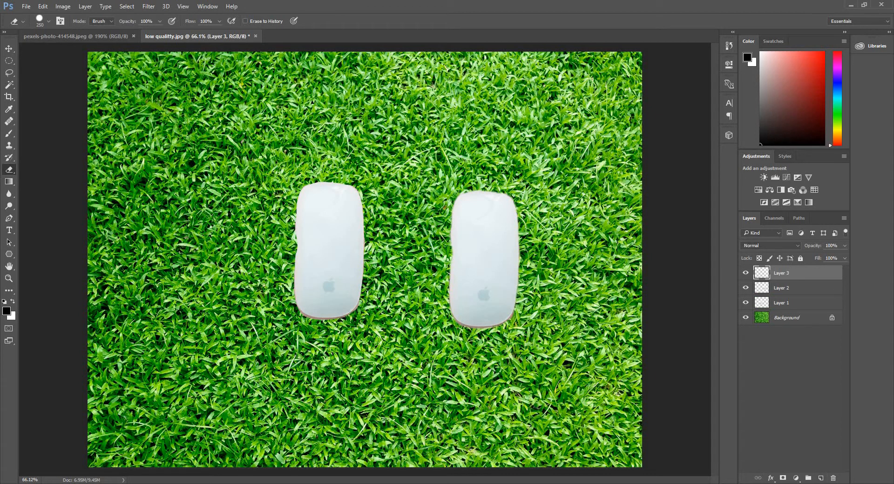
key(b)
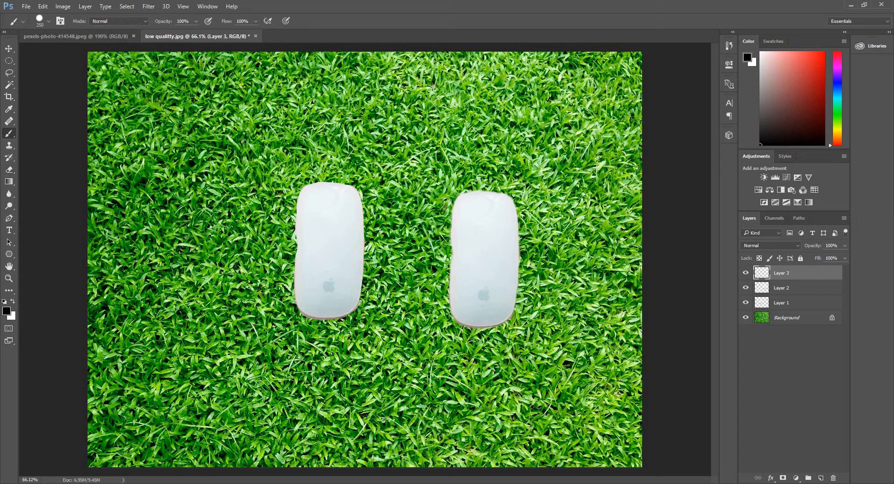
mouse_move(216, 117)
mouse_down()
mouse_move(368, 221)
mouse_move(263, 231)
mouse_move(279, 302)
mouse_move(447, 214)
mouse_move(535, 354)
mouse_move(540, 228)
mouse_move(228, 280)
mouse_move(210, 186)
mouse_up()
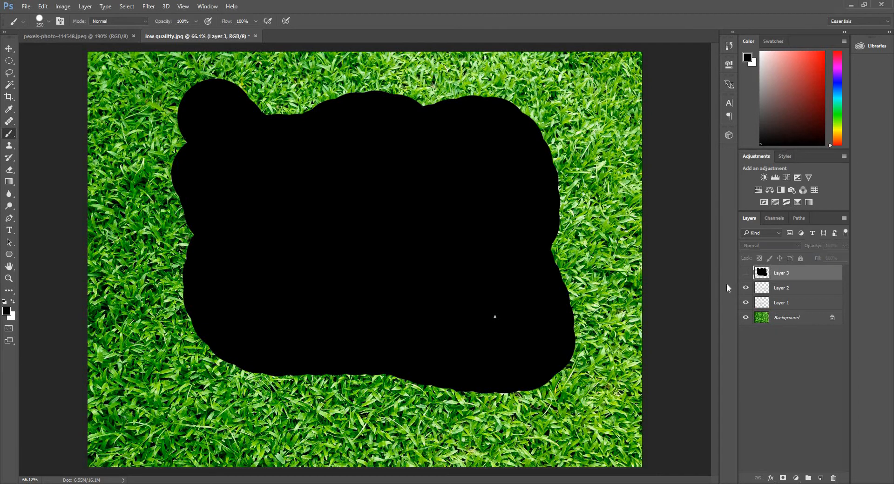
- Toggle the visibility of the black-painted layer repeatedly to compare the image with and without it
click(745, 273)
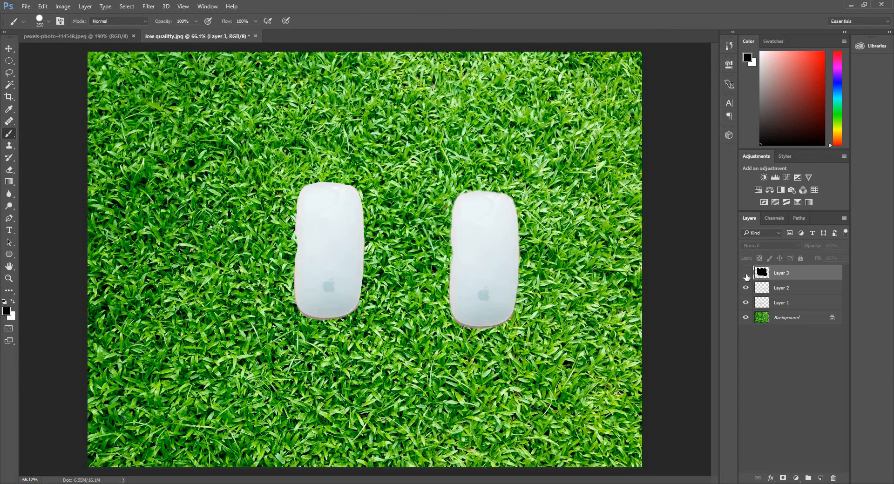
click(746, 275)
click(746, 274)
click(745, 274)
click(745, 274)
click(746, 274)
click(746, 273)
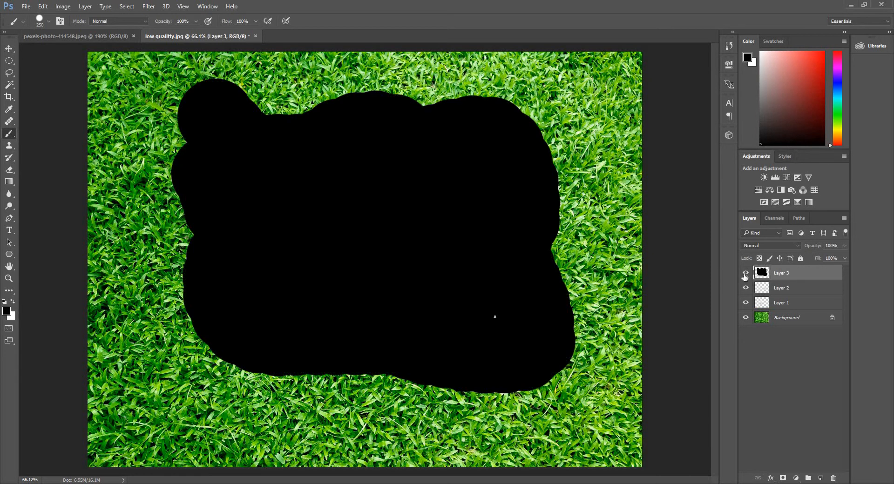
click(745, 273)
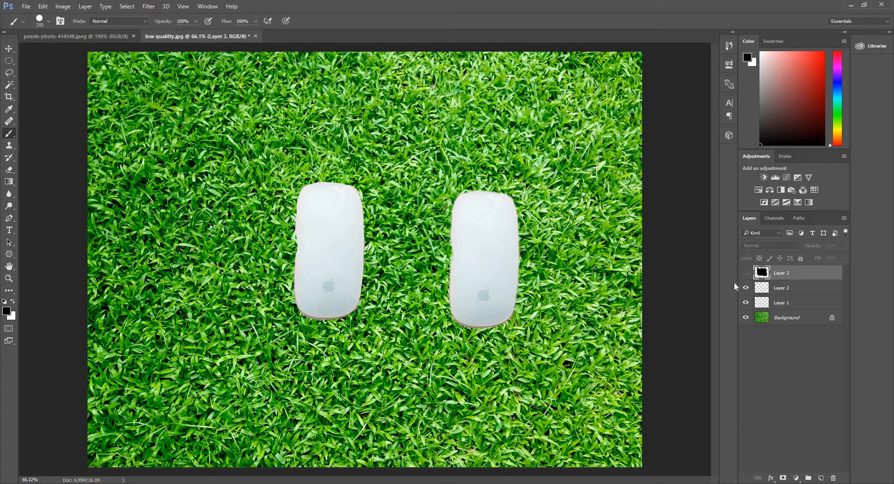
click(746, 274)
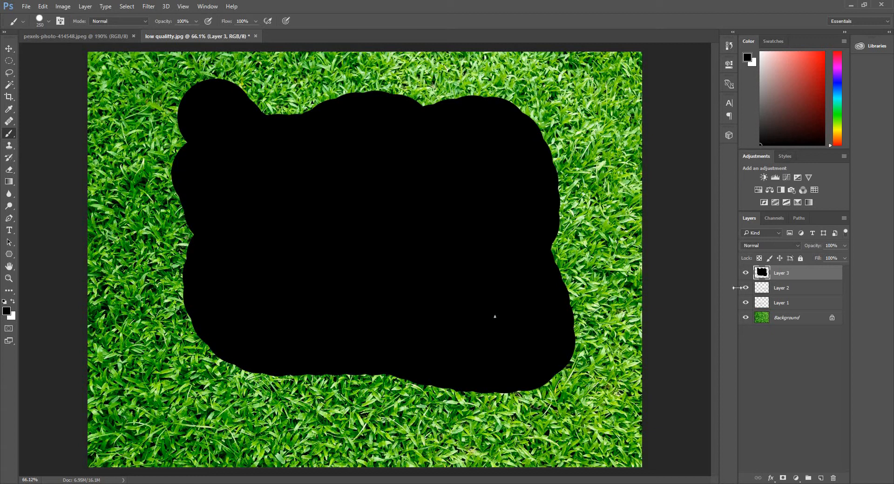
- Delete the black-painted Layer 3
click(10, 48)
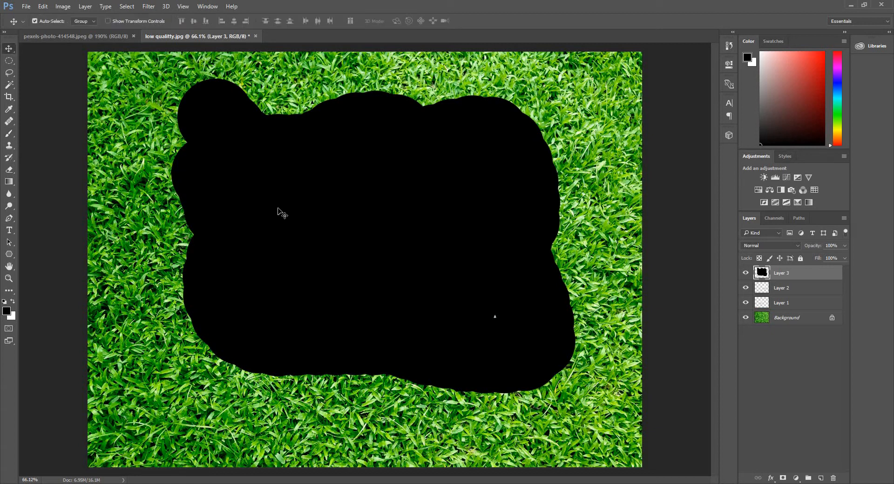
click(9, 72)
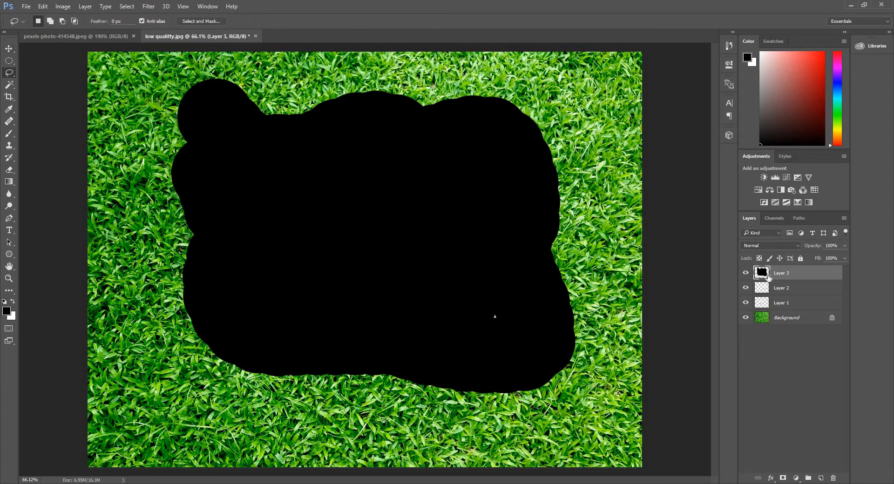
drag(764, 273, 833, 480)
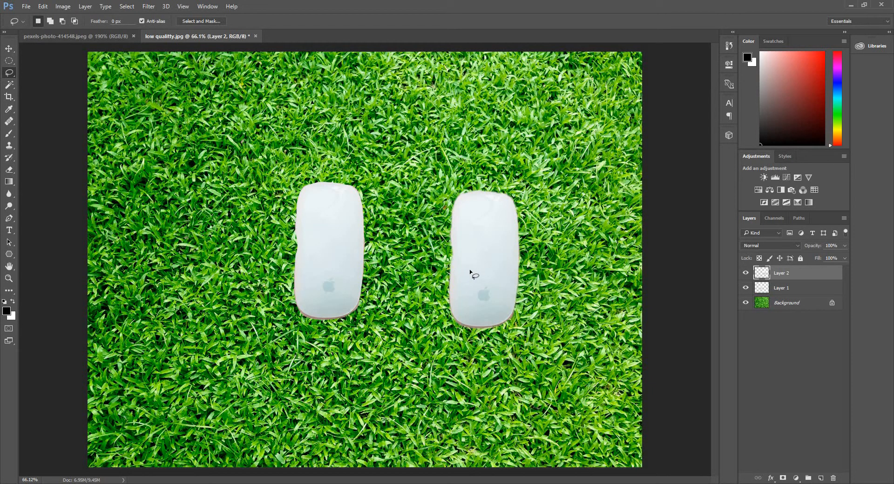
mouse_move(532, 317)
mouse_down()
mouse_move(471, 245)
mouse_move(533, 318)
mouse_up()
key(ctrl+d)
key(v)
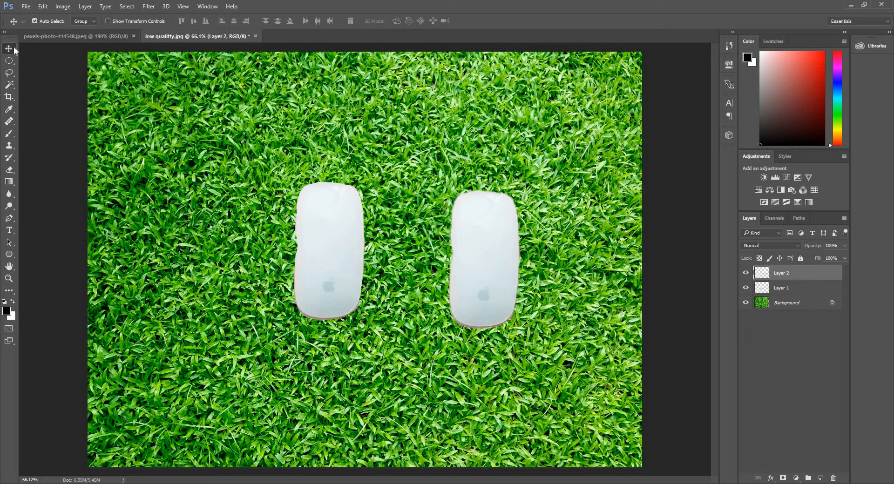
click(9, 60)
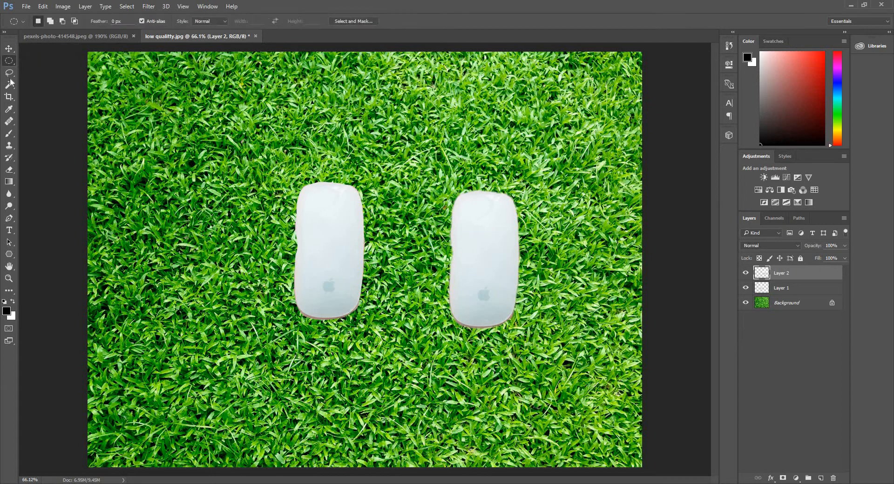
- With Auto-Select on, move the Layer 1 mouse to the grass's upper right and the Layer 2 mouse to the lower middle
click(9, 49)
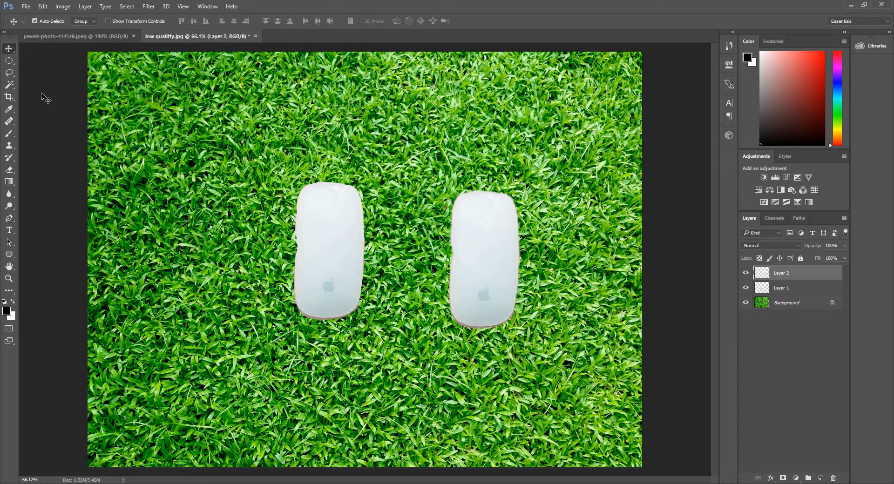
drag(471, 256, 193, 192)
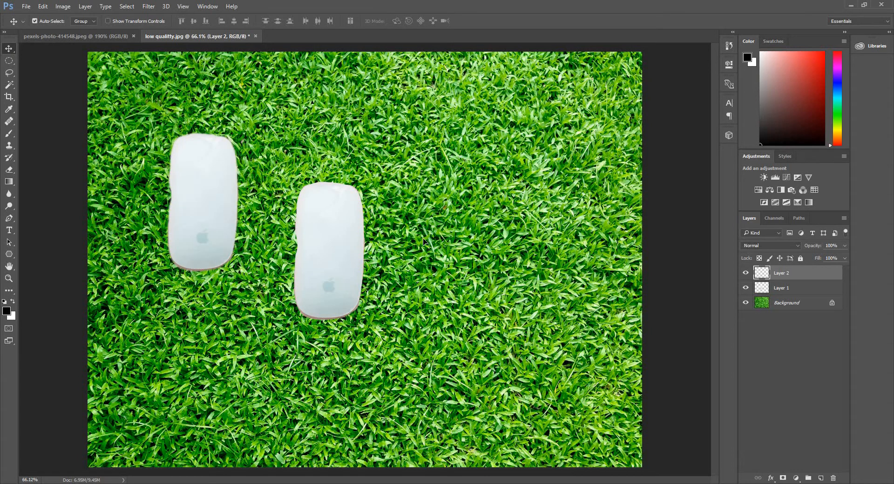
drag(339, 249, 496, 188)
drag(197, 220, 389, 321)
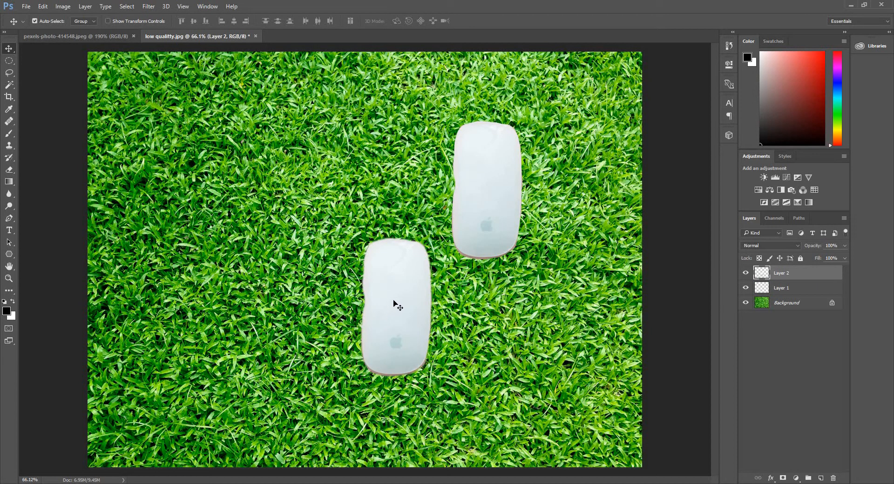
- Turn off Auto-Select and reposition only the active Layer 2 mouse, starting moves from various spots, until it sits left of the other mouse
click(54, 21)
drag(480, 207, 248, 131)
drag(219, 177, 220, 179)
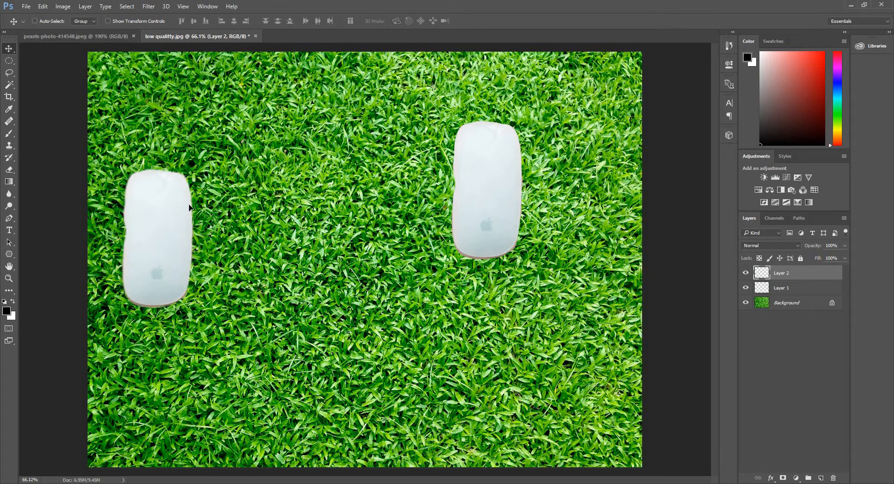
drag(164, 254, 186, 207)
drag(465, 193, 444, 228)
drag(598, 178, 606, 213)
mouse_move(462, 183)
mouse_down()
mouse_move(470, 214)
mouse_move(470, 195)
mouse_up()
drag(161, 117, 294, 130)
drag(260, 236, 283, 146)
drag(298, 218, 280, 270)
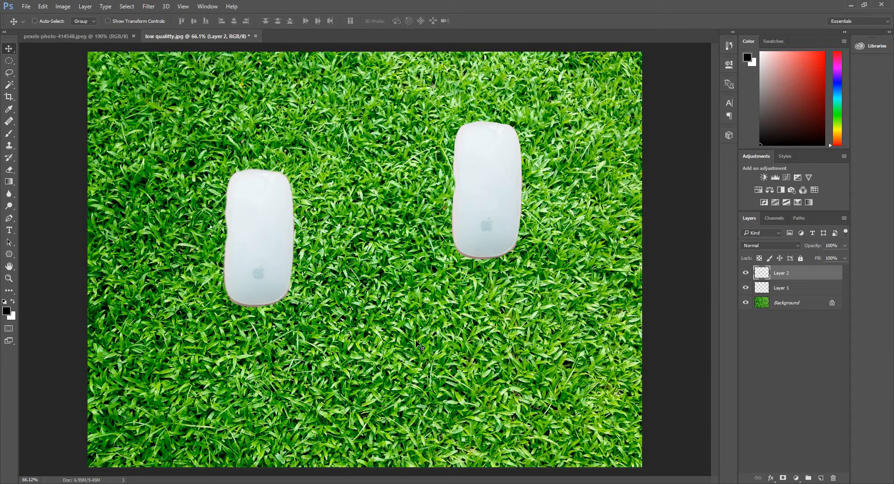
drag(497, 177, 491, 200)
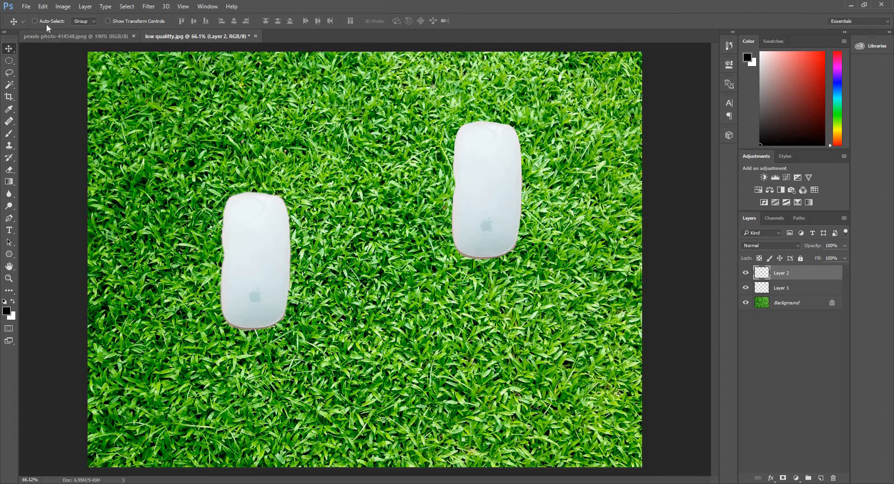
- Shift the Layer 1 mouse slightly down and left, and re-enable Auto-Select to move the Layer 2 mouse to the grass's upper left
click(785, 291)
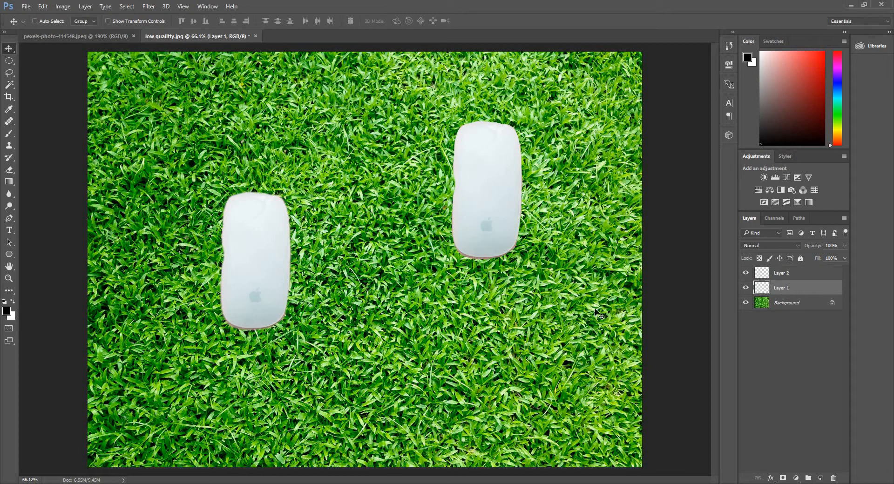
mouse_move(243, 242)
mouse_down()
mouse_move(224, 211)
mouse_move(247, 255)
mouse_move(237, 249)
mouse_up()
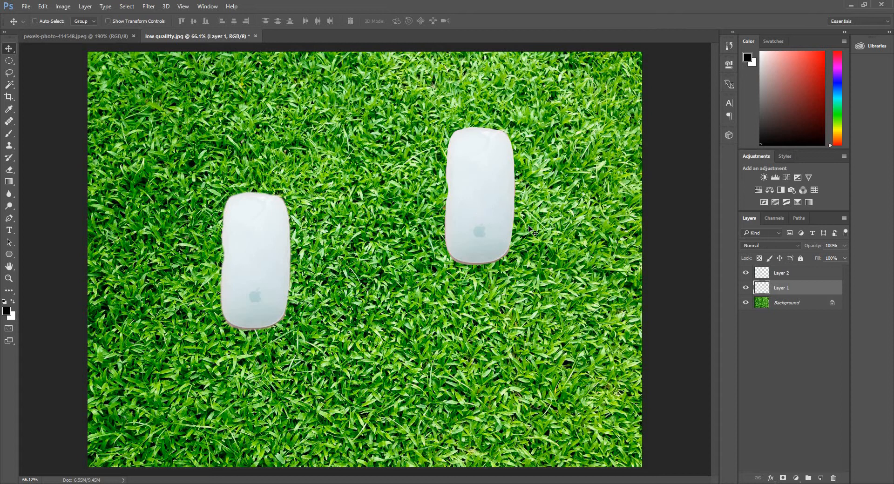
click(42, 21)
drag(242, 253, 161, 150)
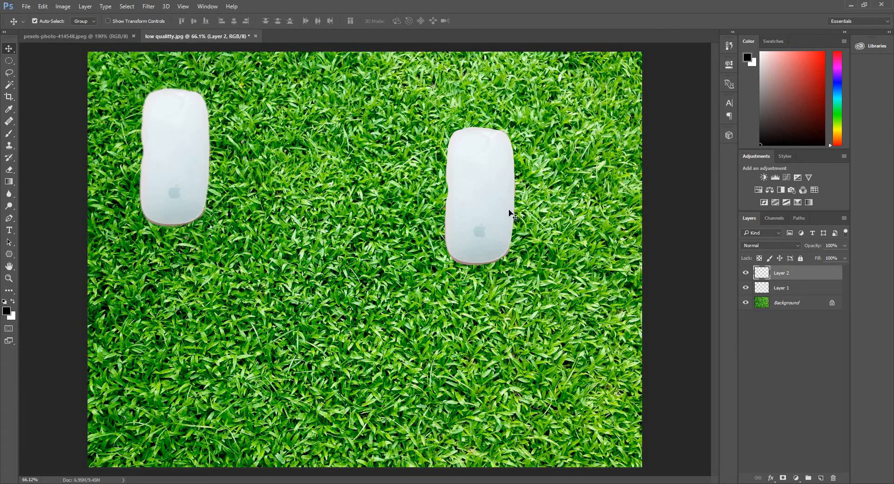
- With Auto-Select on, move the Layer 1 mouse to the grass's upper right and the Layer 2 mouse to the centre, and alternately select each mouse
drag(510, 214, 589, 175)
drag(196, 156, 430, 220)
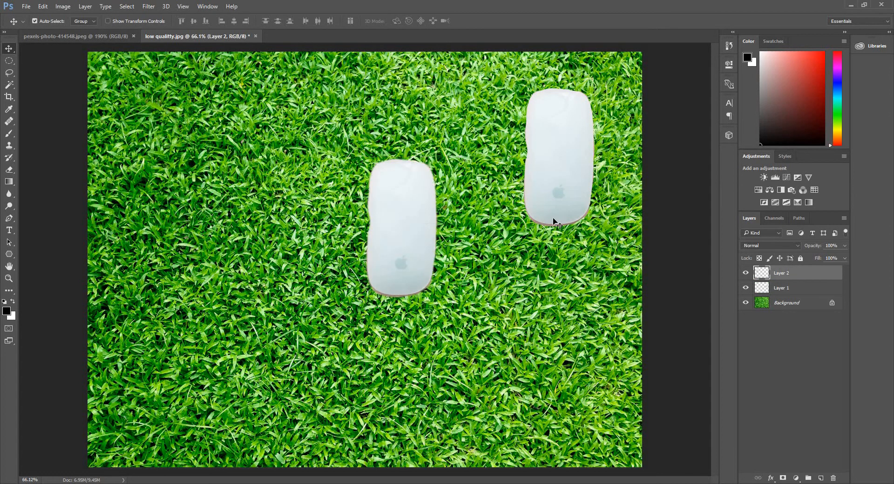
click(834, 282)
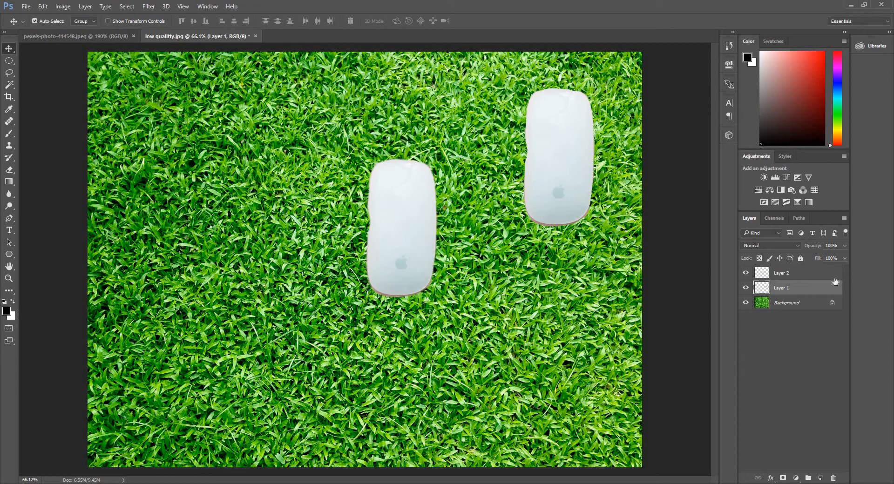
click(408, 246)
click(565, 174)
click(426, 233)
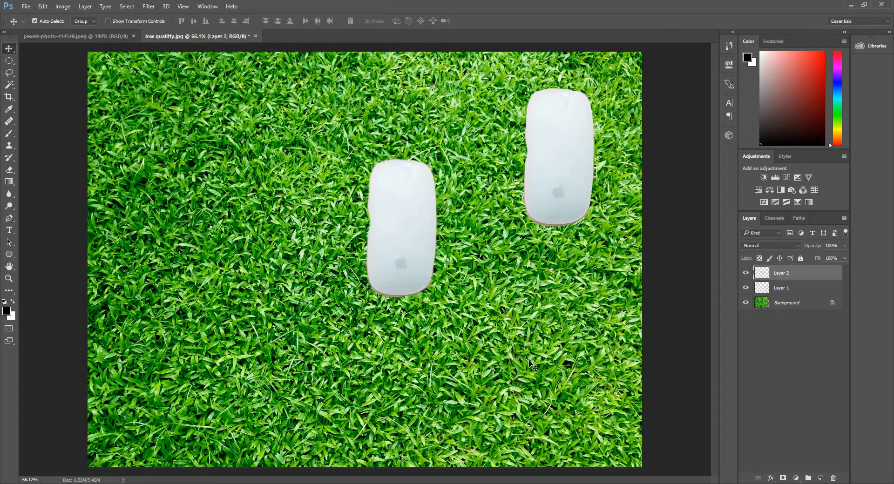
- Move the Layer 1 mouse down beside the Layer 2 mouse, and shift the Layer 2 mouse slightly down and left
click(677, 345)
drag(553, 211, 536, 265)
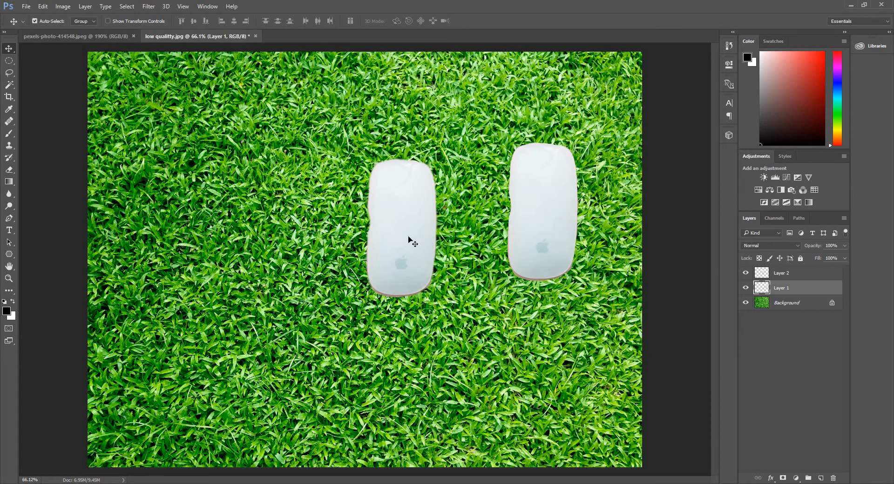
drag(409, 235, 371, 243)
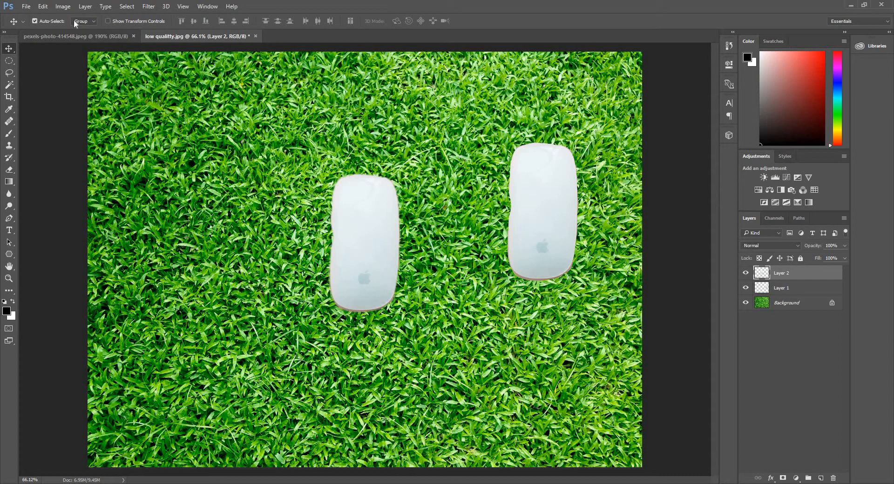
- Switch to pexels-photo-414548.jpeg and use the Lasso tool to shift the mouse's selection outline slightly, undoing one attempt
click(75, 35)
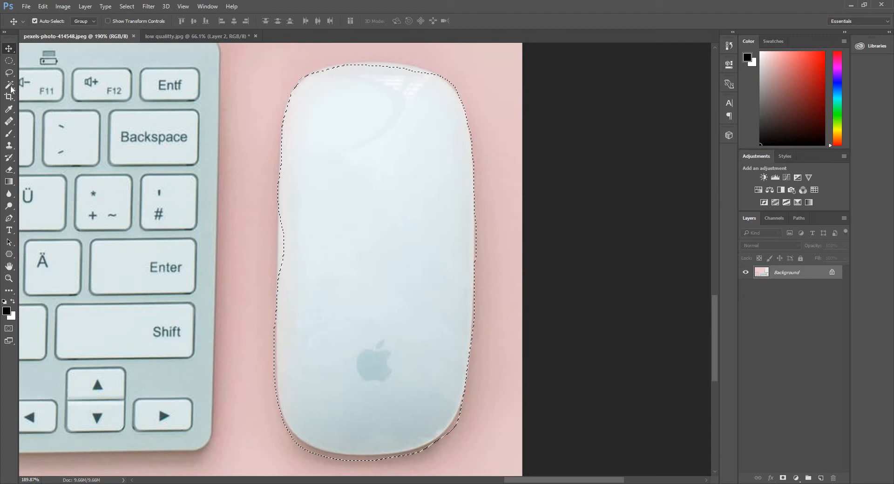
key(l)
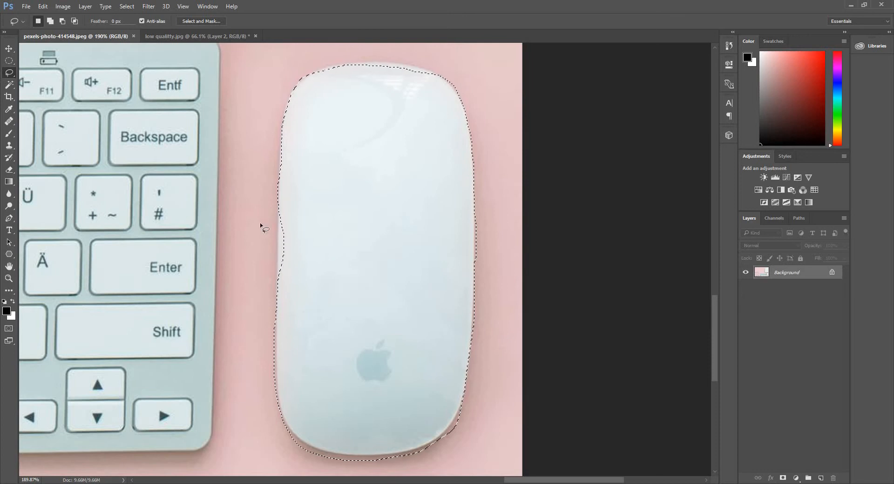
mouse_move(281, 201)
mouse_down()
mouse_move(279, 209)
mouse_move(280, 201)
mouse_up()
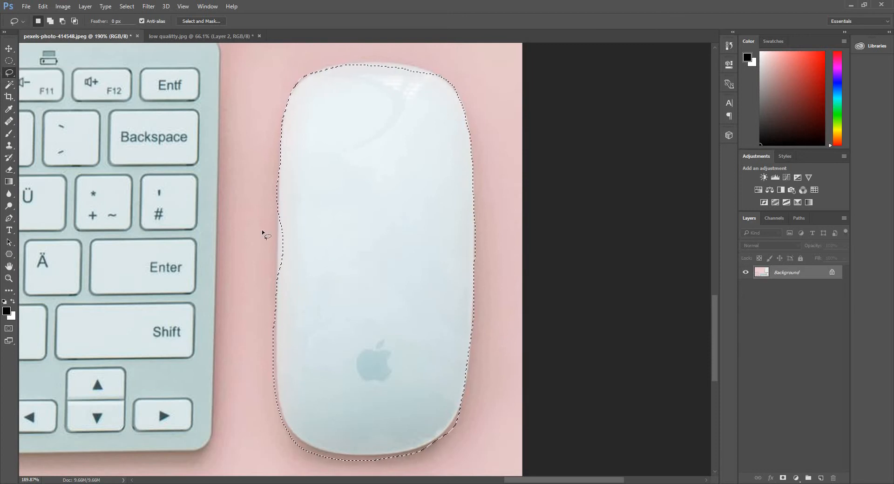
mouse_move(324, 221)
mouse_down()
mouse_move(320, 228)
mouse_move(298, 209)
mouse_move(321, 219)
mouse_up()
key(ctrl+z)
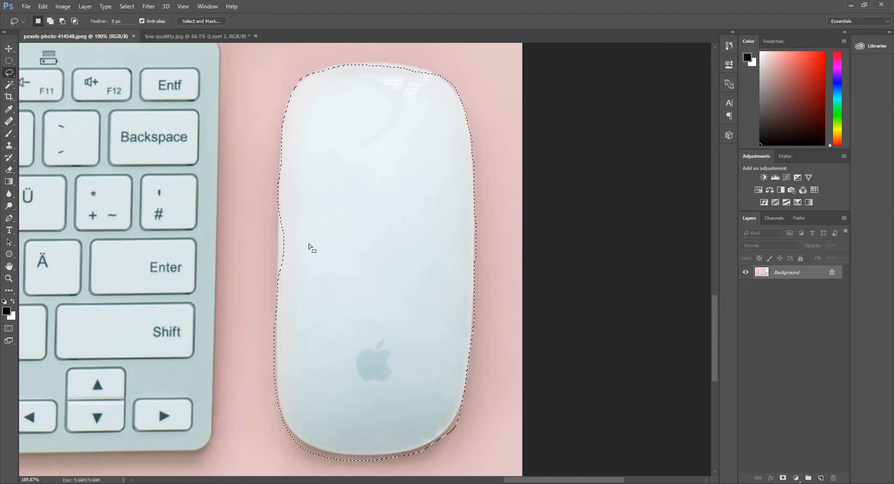
drag(340, 222, 342, 219)
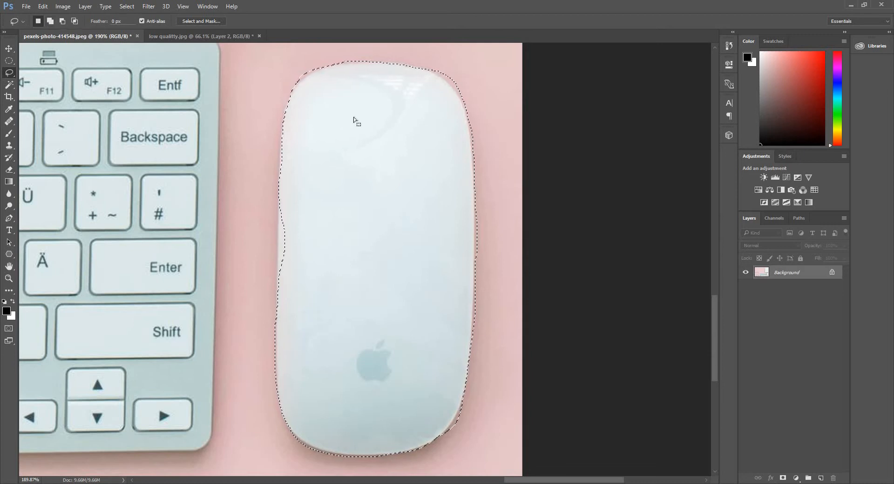
mouse_move(368, 119)
mouse_down()
mouse_move(339, 116)
mouse_move(375, 123)
mouse_up()
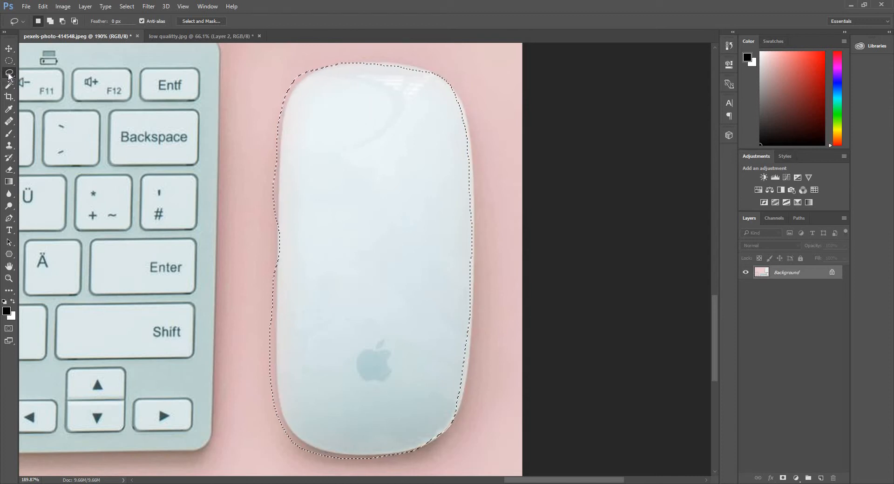
- Try Add to selection with a Lasso loop inside the mouse, and return to New selection to realign the outline with the mouse
click(8, 74)
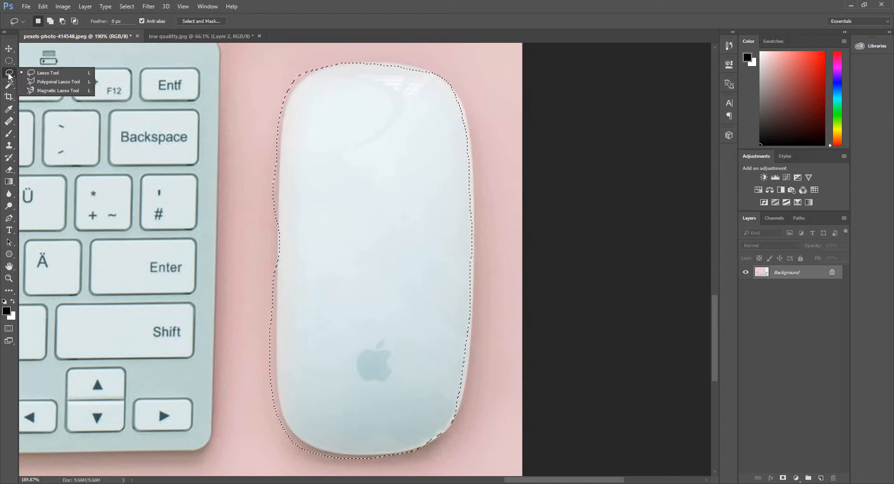
click(46, 72)
click(50, 21)
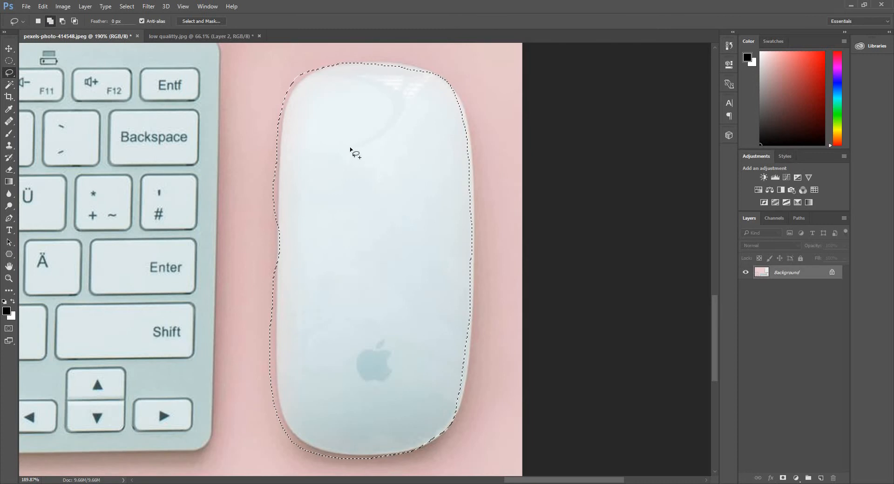
mouse_move(361, 151)
mouse_down()
mouse_move(316, 174)
mouse_move(284, 214)
mouse_move(321, 230)
mouse_move(368, 196)
mouse_move(368, 162)
mouse_move(352, 154)
mouse_up()
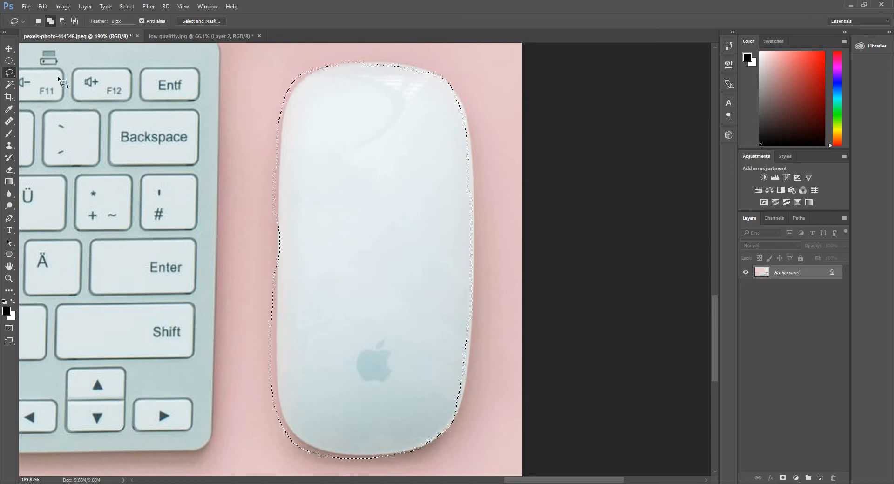
click(39, 21)
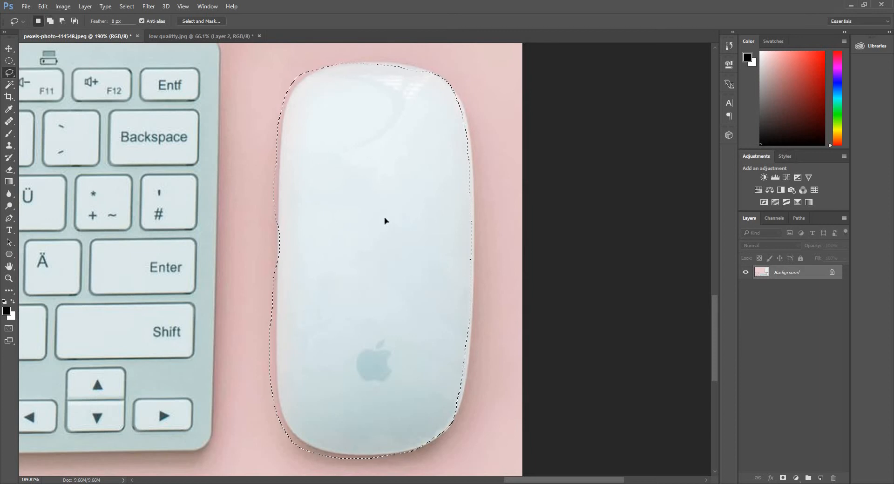
drag(385, 220, 389, 219)
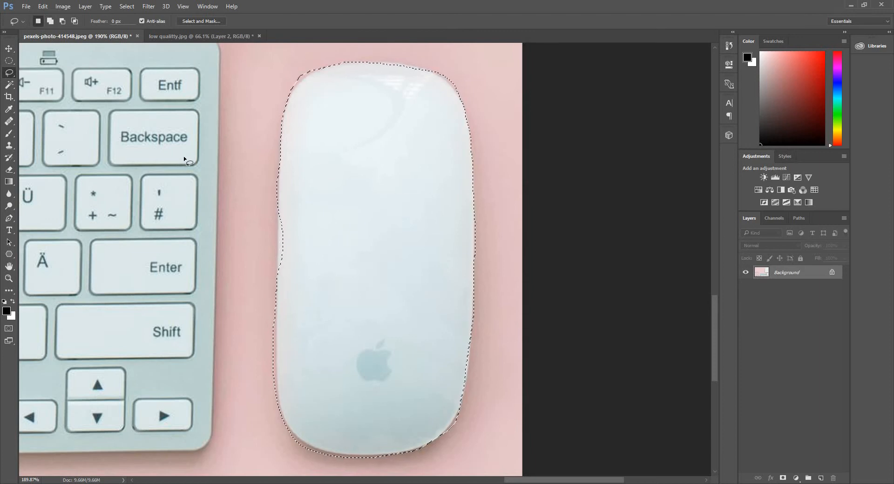
- Add the missing notch along the mouse's left edge to the selection with the Lasso in Add to selection mode
click(52, 22)
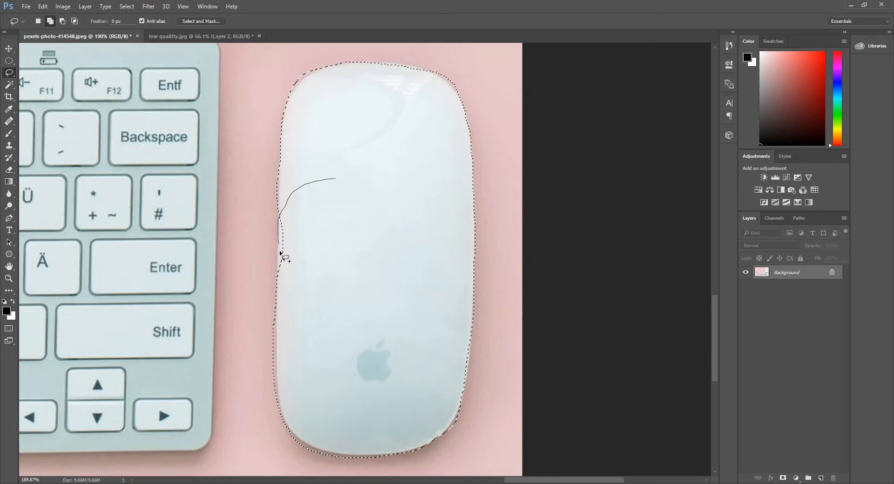
mouse_move(279, 252)
mouse_down()
mouse_move(279, 286)
mouse_move(279, 220)
mouse_move(323, 155)
mouse_move(387, 262)
mouse_move(318, 313)
mouse_up()
mouse_move(347, 189)
mouse_down()
mouse_move(297, 193)
mouse_move(278, 229)
mouse_move(283, 285)
mouse_move(367, 286)
mouse_move(356, 191)
mouse_up()
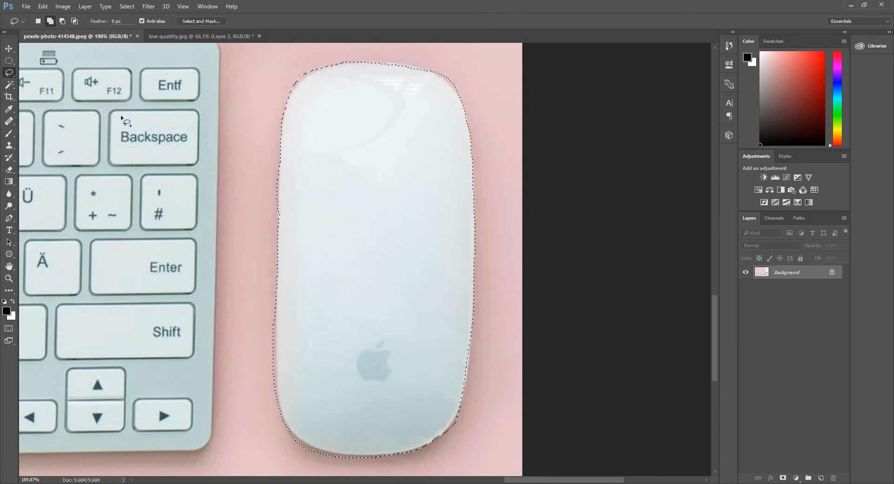
- Subtract the excess along the mouse's bottom, left edge and upper-right corner from the selection with the Lasso
click(62, 21)
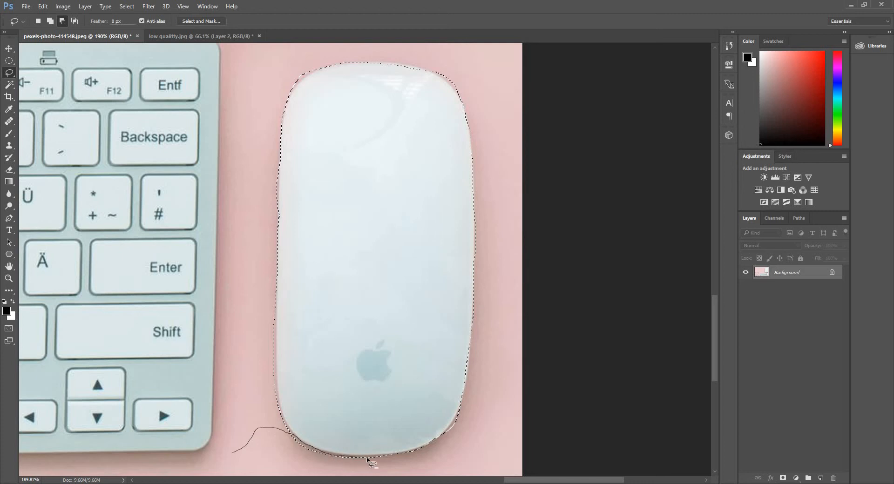
mouse_move(396, 456)
mouse_down()
mouse_move(468, 409)
mouse_move(497, 439)
mouse_move(435, 477)
mouse_move(227, 455)
mouse_up()
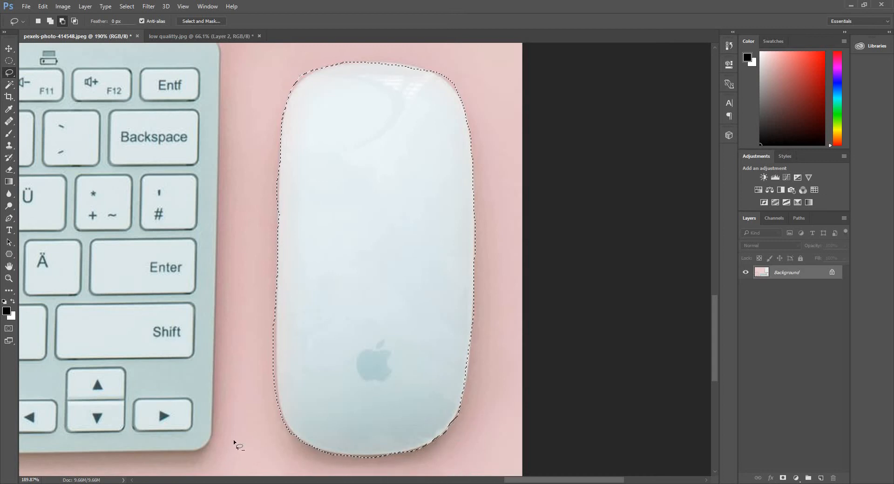
drag(256, 252, 274, 338)
mouse_move(241, 357)
mouse_down()
mouse_move(238, 305)
mouse_move(226, 292)
mouse_up()
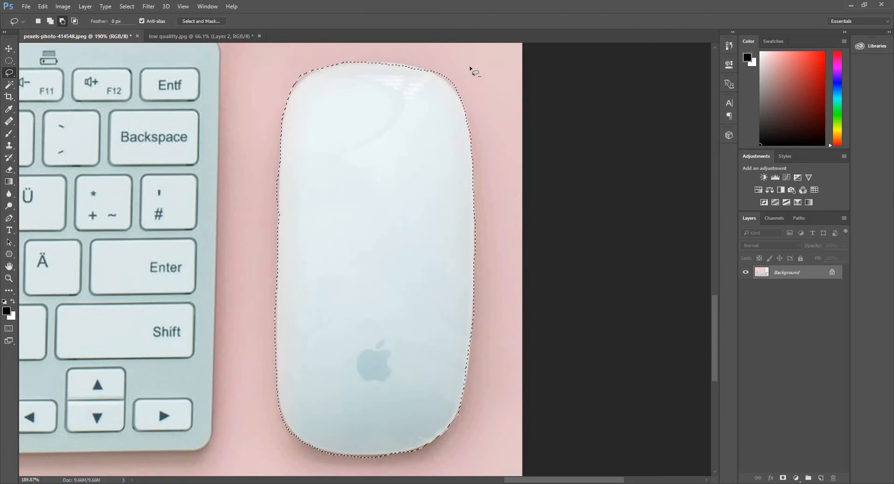
drag(473, 56, 431, 71)
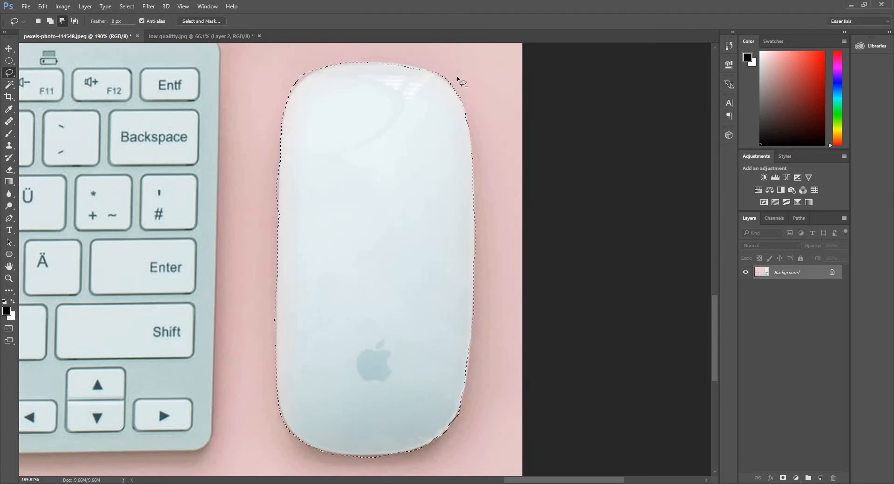
- Paste the refined mouse cut-out into the grass document as a new layer and move it left of the other mice
click(203, 35)
key(ctrl+v)
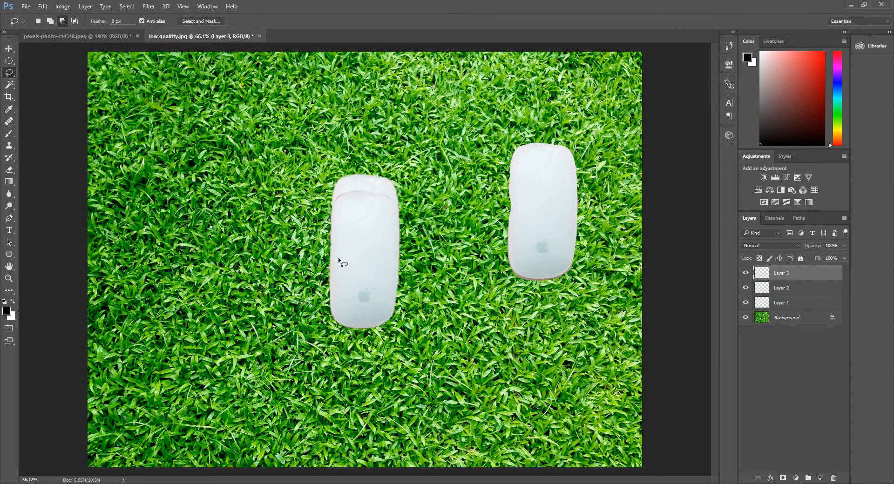
key(v)
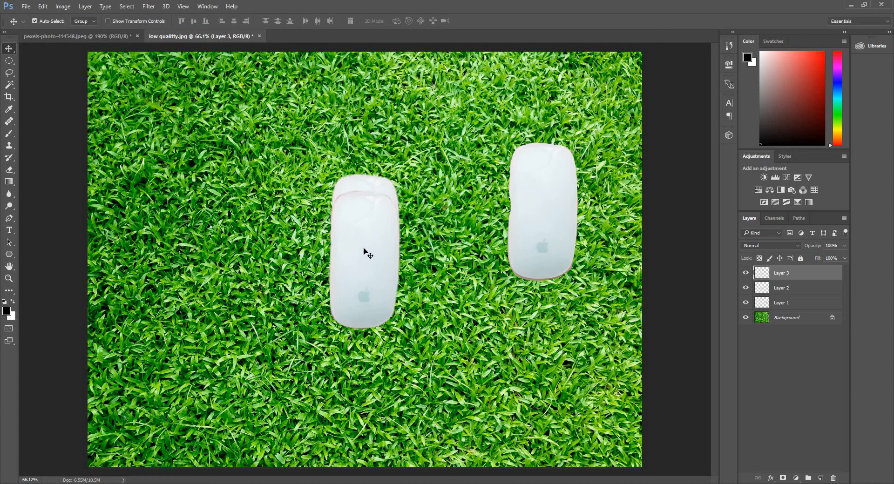
drag(363, 249, 238, 244)
- Delete the older mouse cut-outs on Layer 2 and Layer 1
click(364, 243)
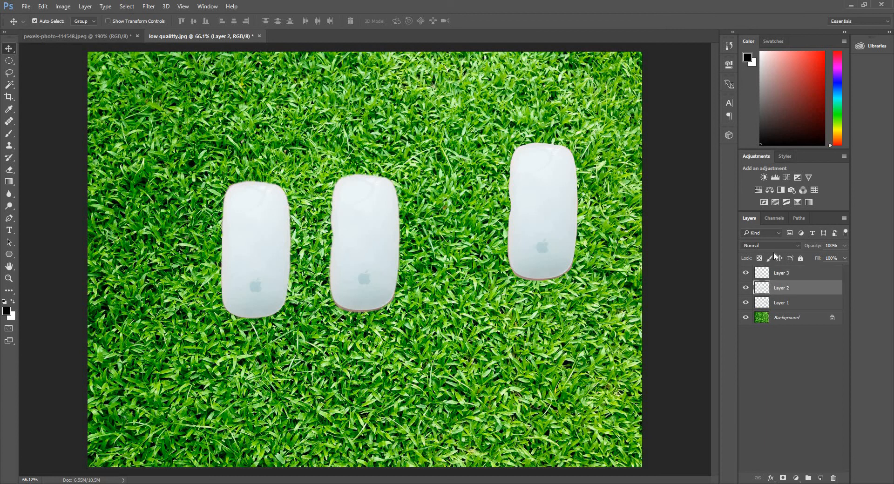
drag(786, 289, 833, 478)
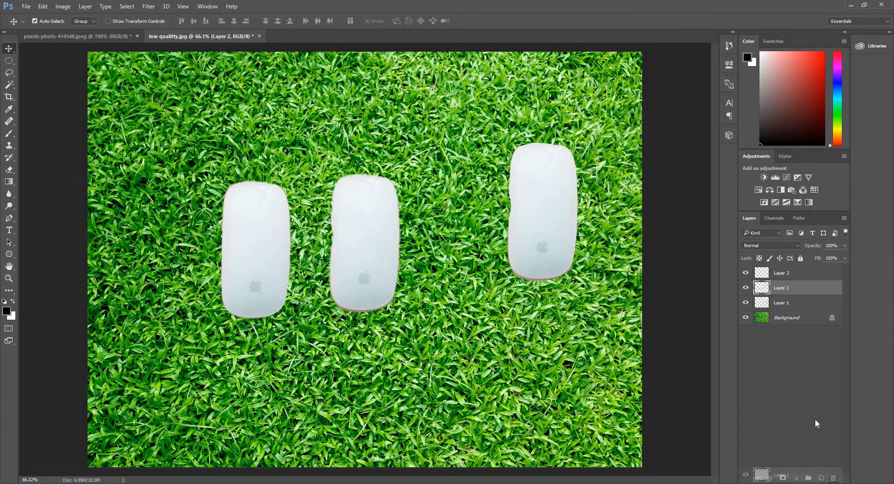
drag(779, 288, 833, 478)
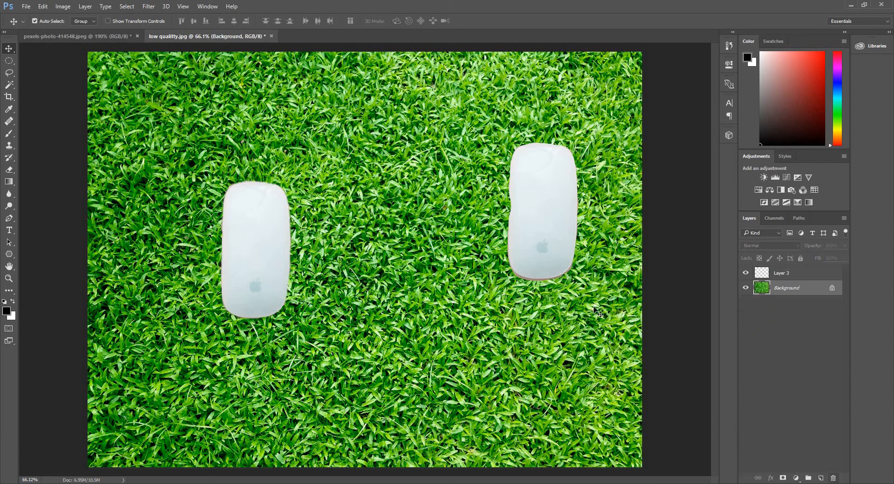
- Move the remaining Layer 3 mouse up and slightly right on the grass, and return to pexels-photo-414548.jpeg
drag(222, 246, 245, 180)
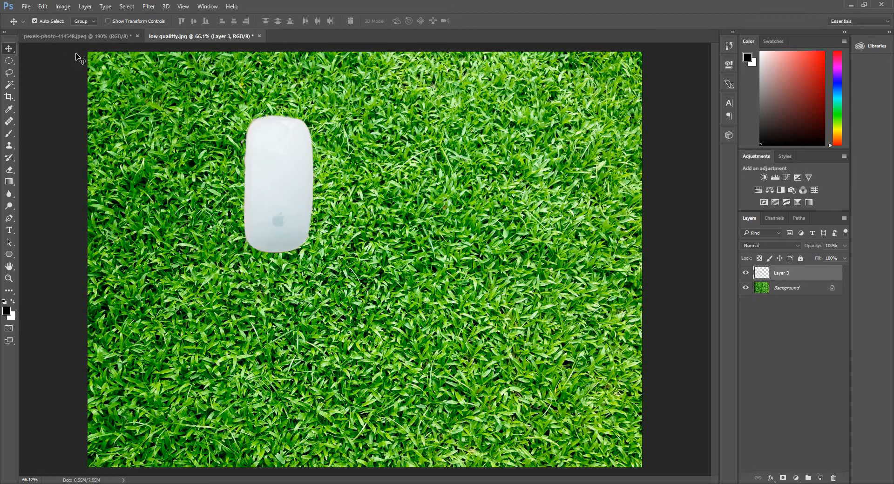
click(90, 35)
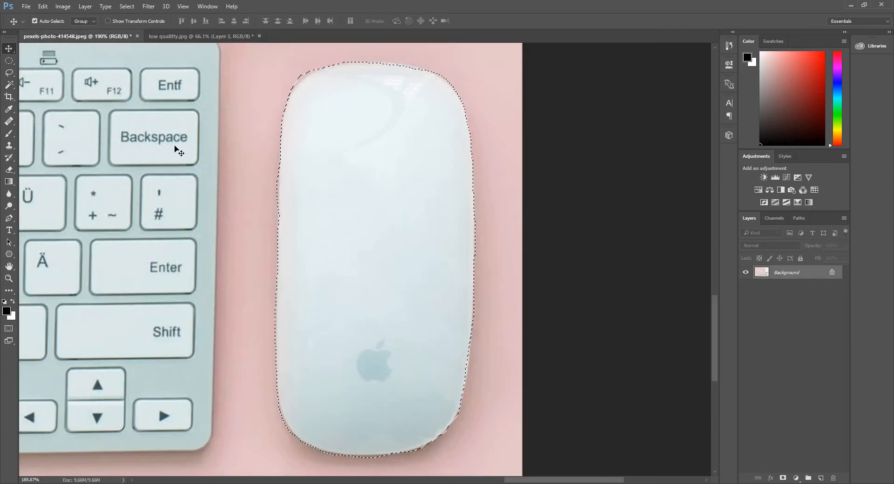